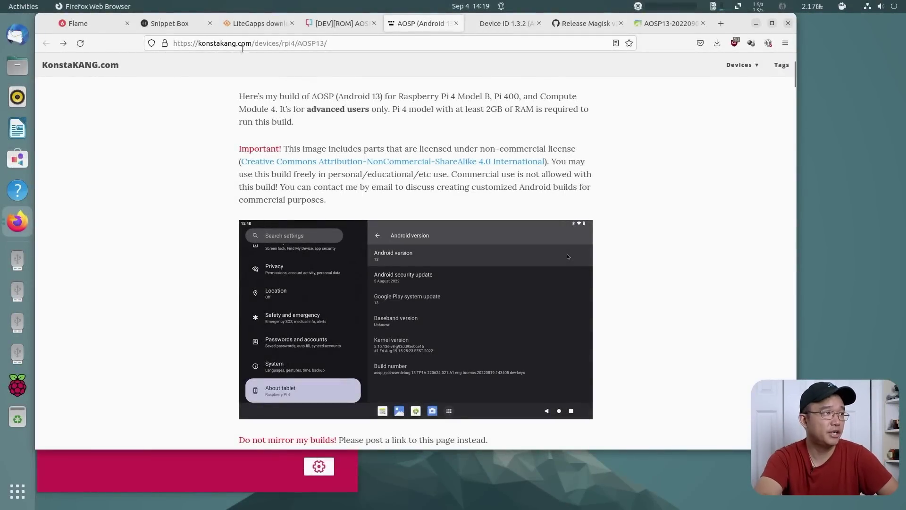
left_click(197, 28)
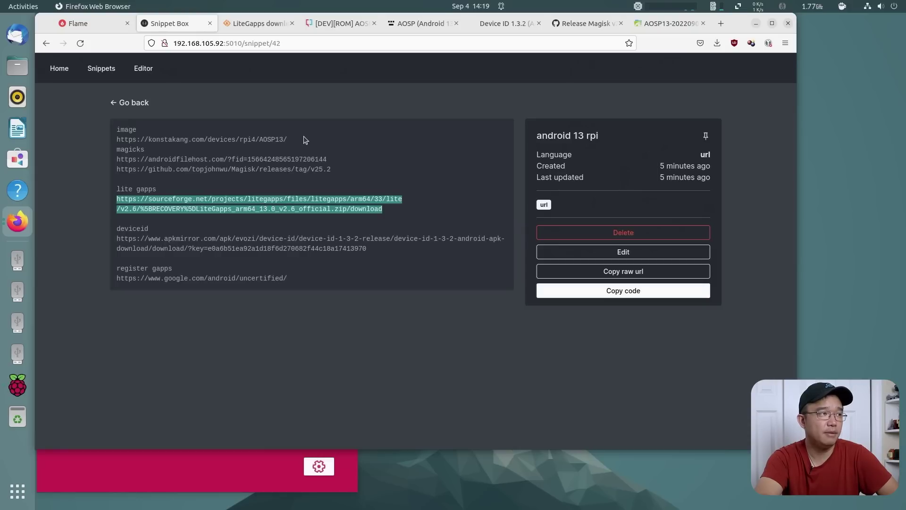
double_click(188, 151)
left_click(188, 151)
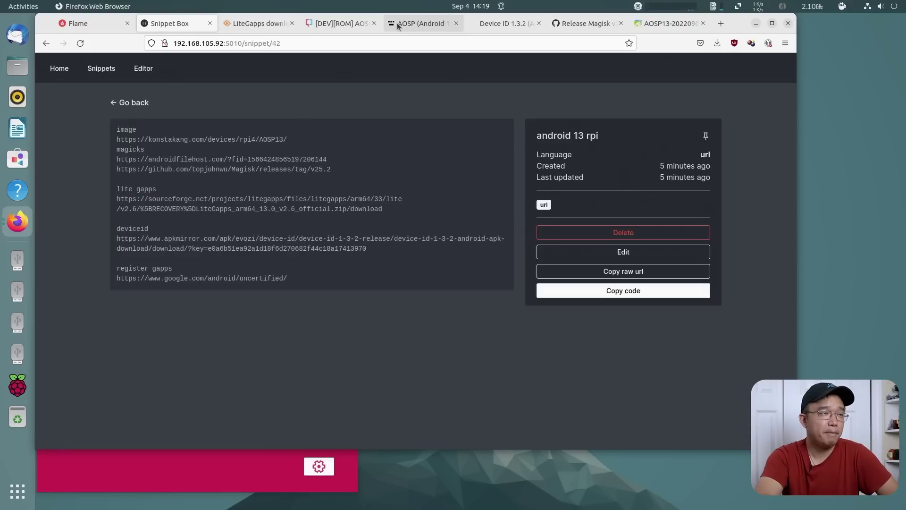
left_click(420, 23)
scroll(360, 197, "up", 3)
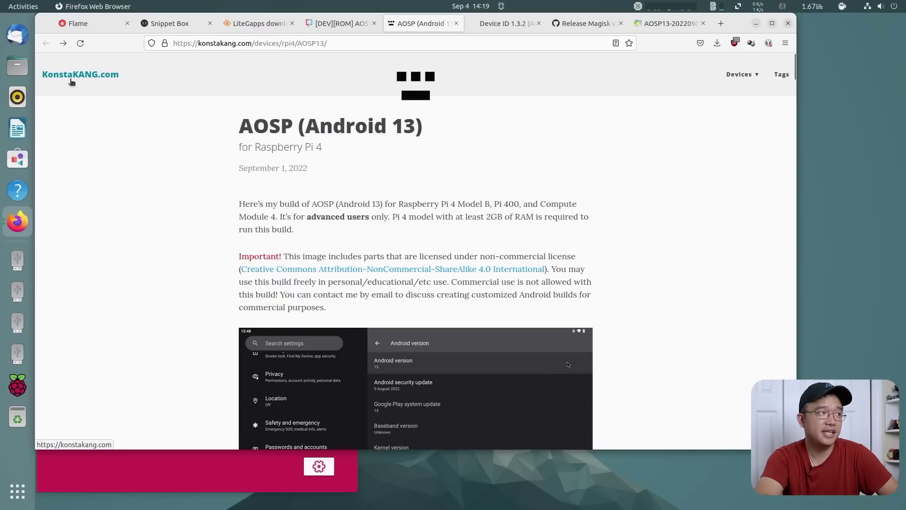
scroll(380, 263, "down", 5)
scroll(380, 263, "down", 2)
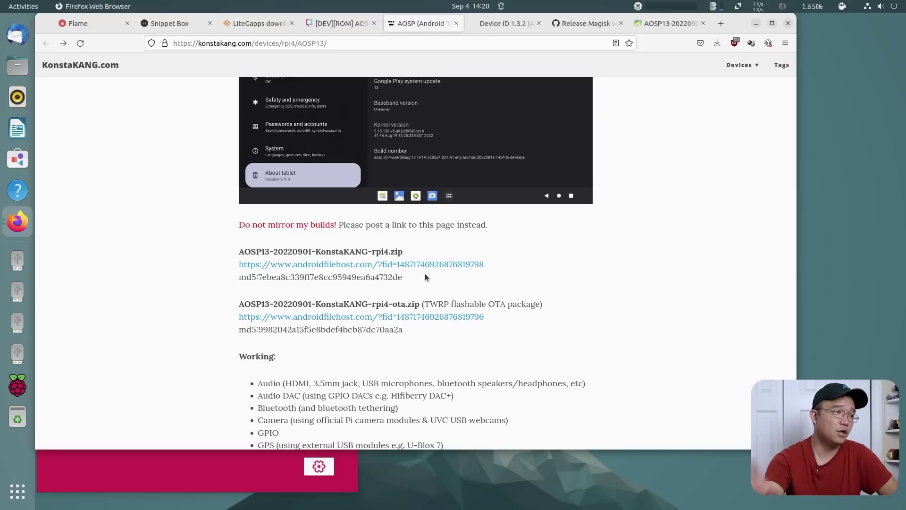
scroll(466, 221, "down", 1)
scroll(466, 222, "down", 5)
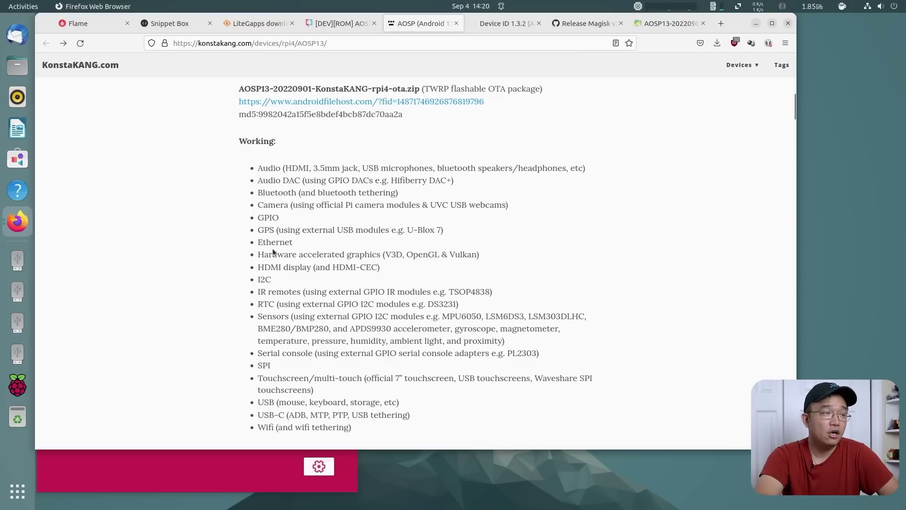
left_click_drag(492, 261, 268, 255)
left_click(293, 262)
scroll(293, 261, "down", 3)
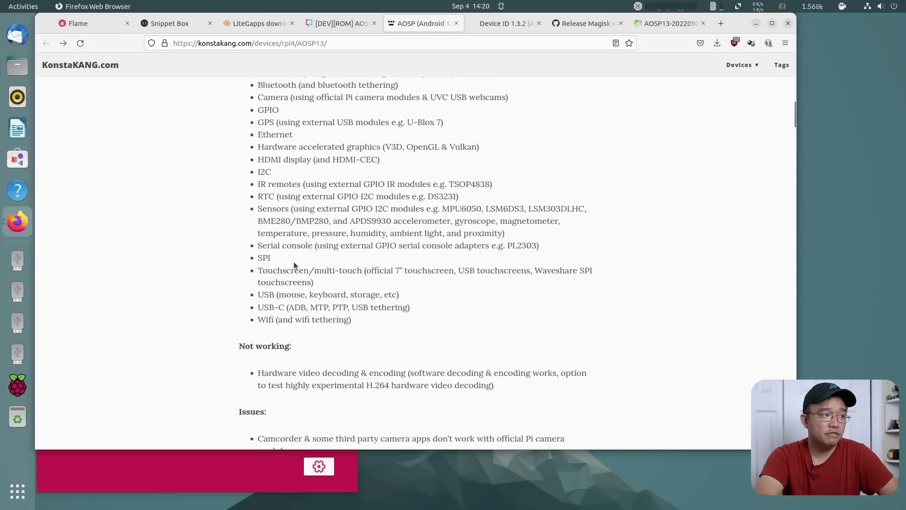
left_click_drag(284, 375, 411, 373)
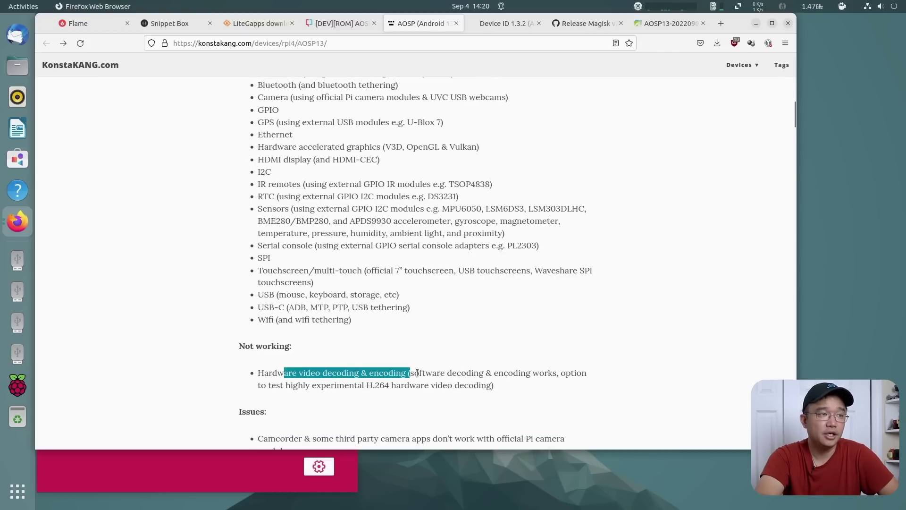
left_click(444, 375)
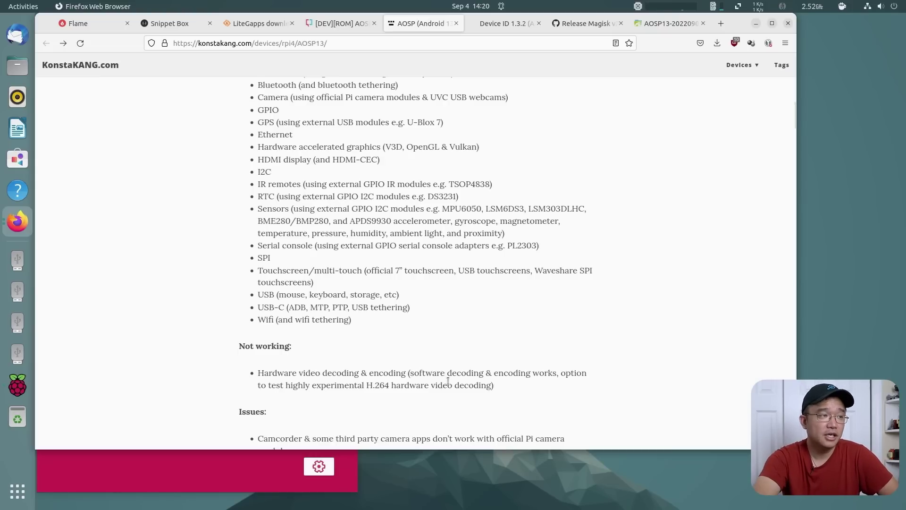
scroll(448, 380, "down", 2)
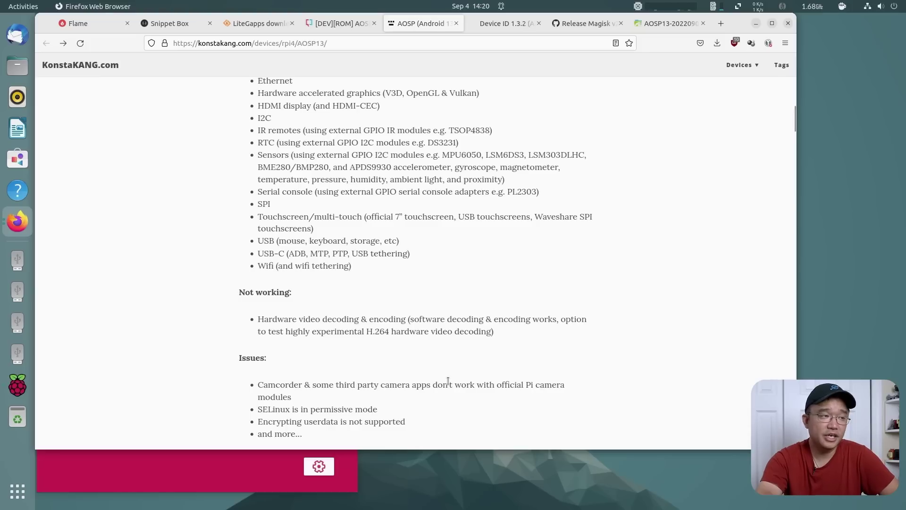
left_click_drag(258, 320, 391, 316)
left_click(391, 317)
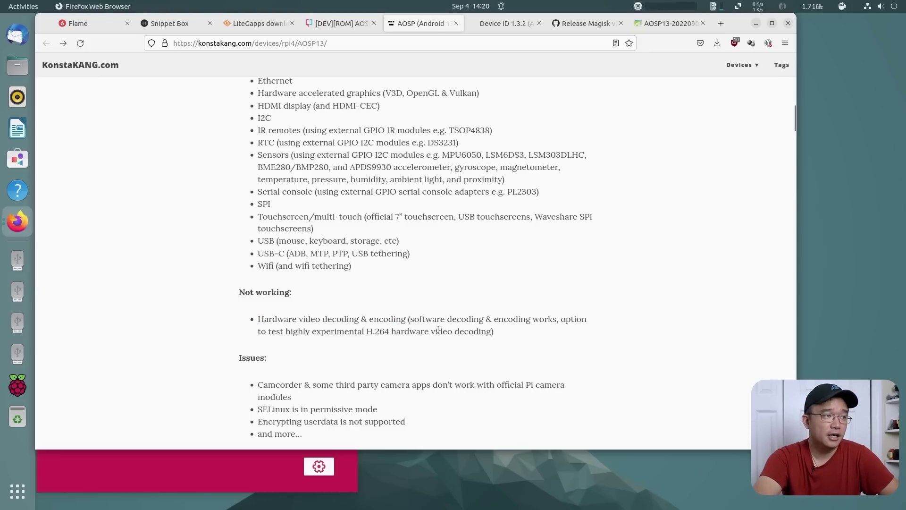
scroll(438, 329, "down", 3)
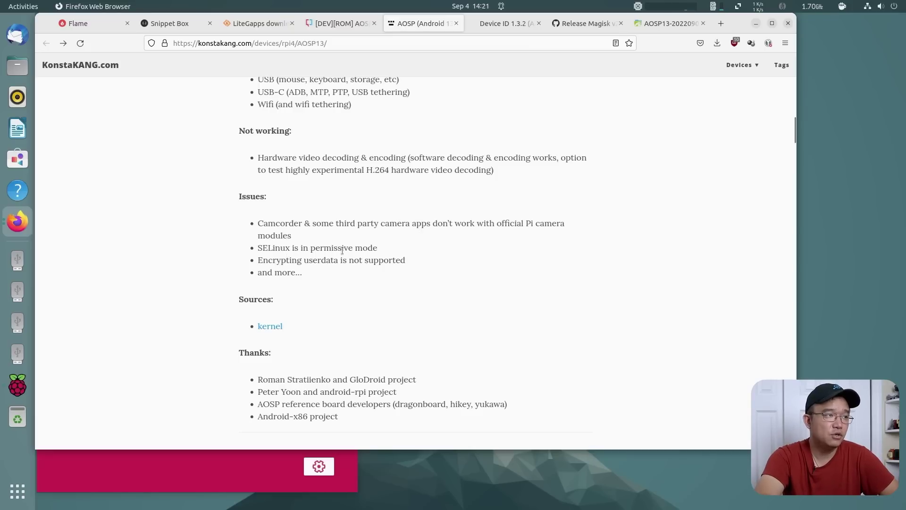
left_click_drag(319, 260, 387, 260)
left_click(289, 279)
left_click(277, 265)
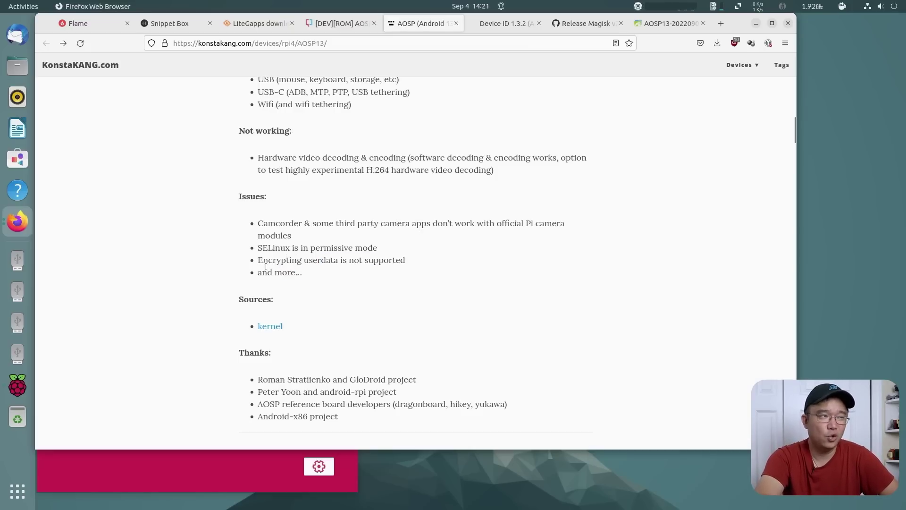
left_click_drag(278, 268, 343, 272)
left_click(344, 271)
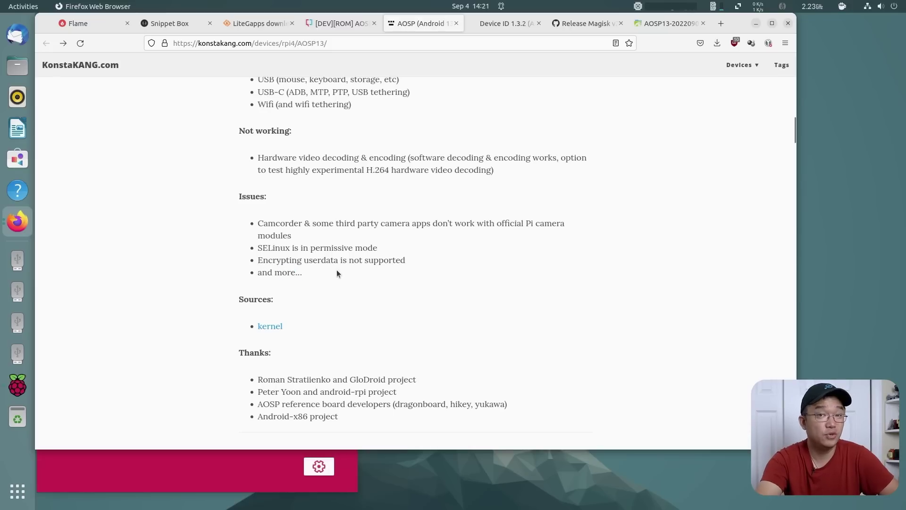
scroll(336, 272, "down", 2)
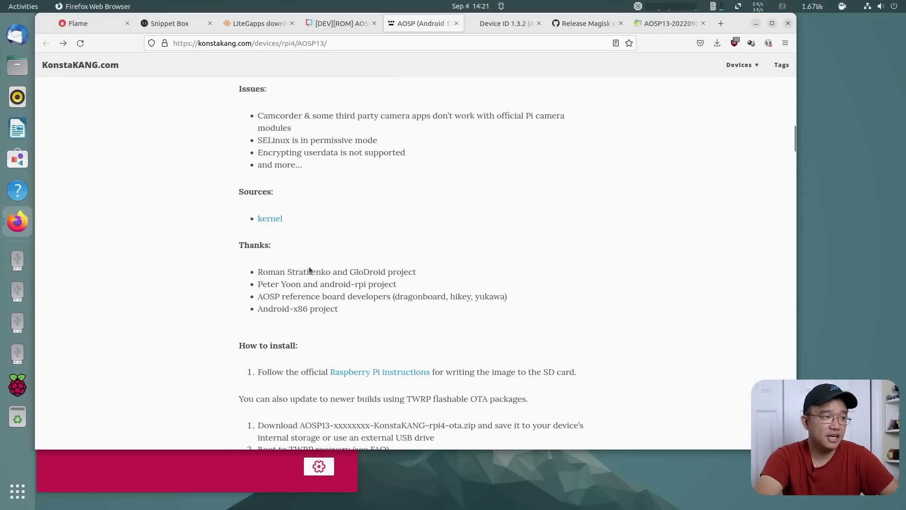
scroll(298, 267, "down", 3)
scroll(298, 313, "up", 3)
scroll(331, 307, "down", 2)
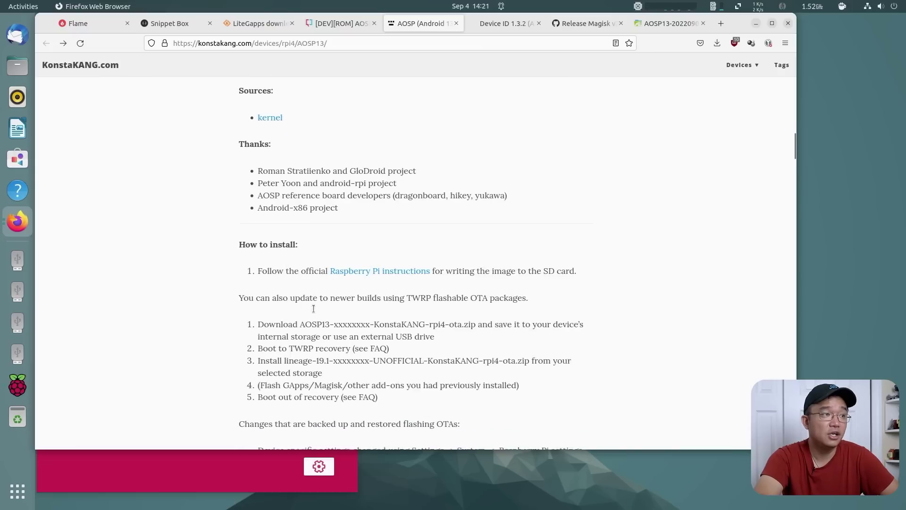
left_click_drag(295, 343, 334, 341)
left_click(333, 341)
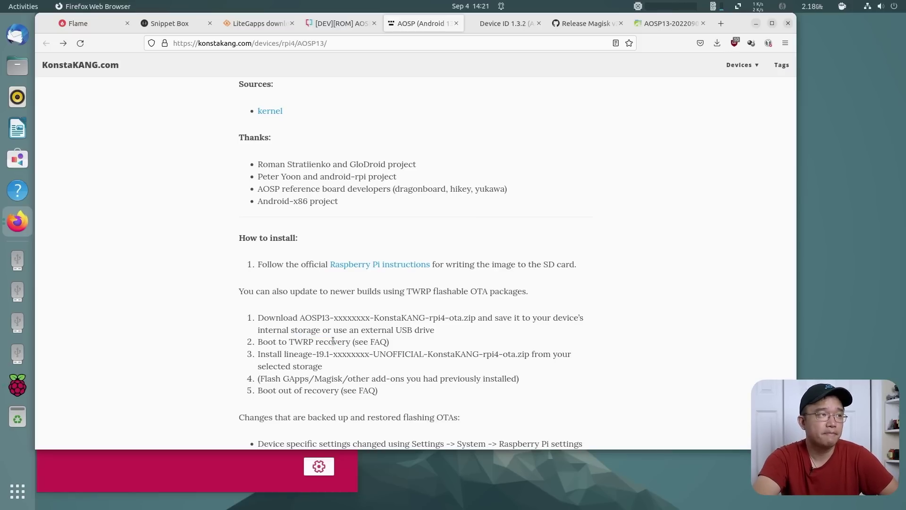
scroll(333, 340, "up", 15)
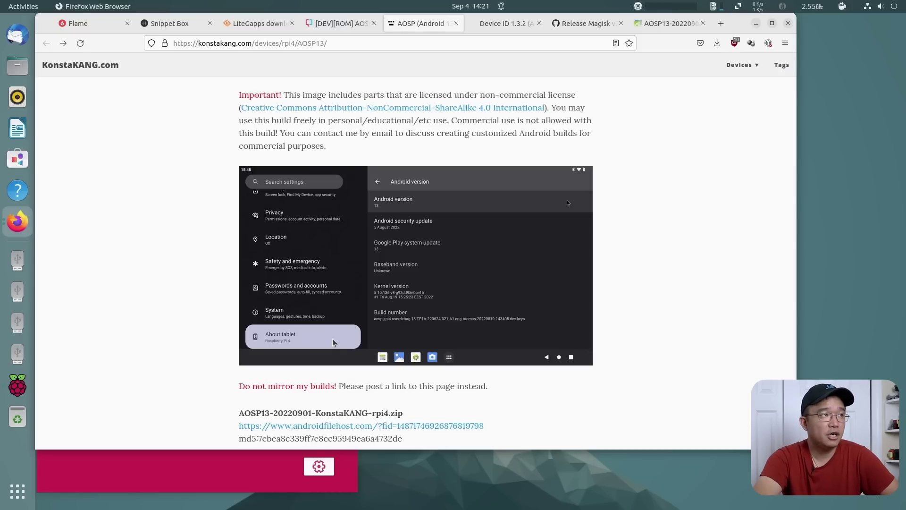
left_click(185, 29)
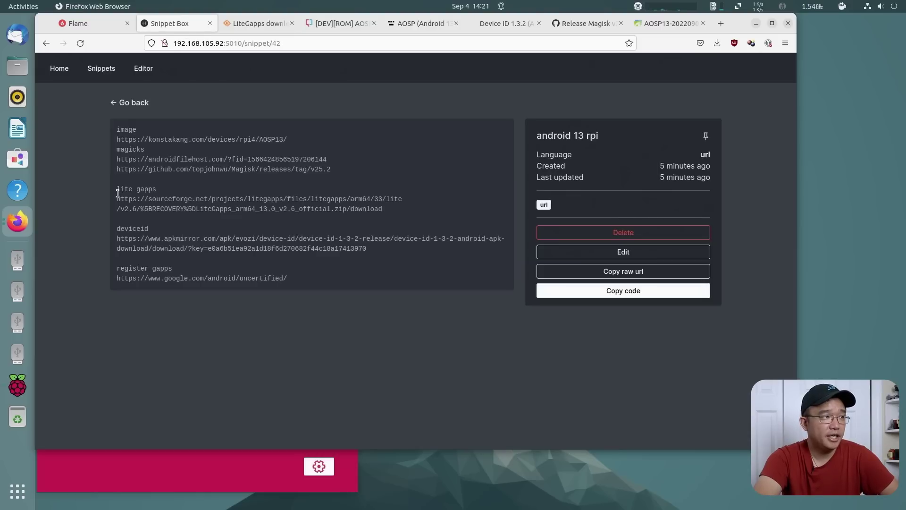
Select the LiteGapps download link, then check the KonstaKANG AOSP 13 and LiteGapps SourceForge pages.
triple_click(411, 208)
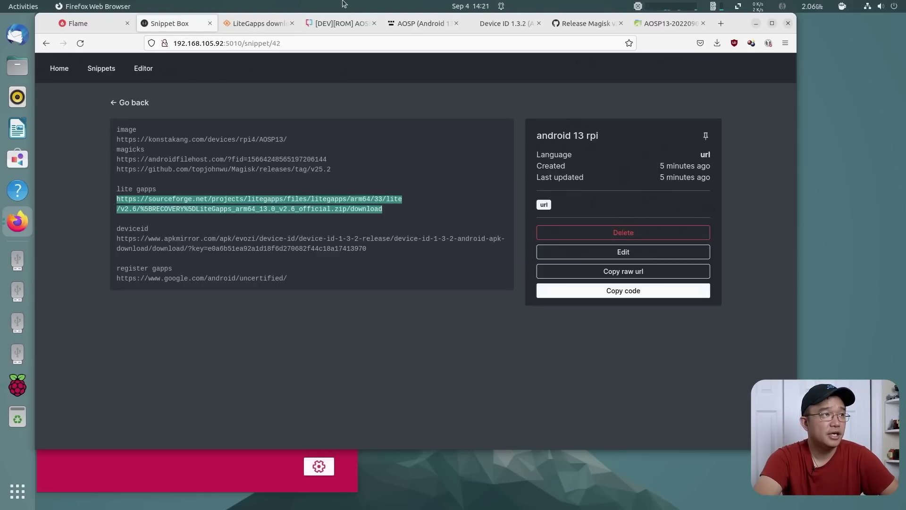
left_click(418, 23)
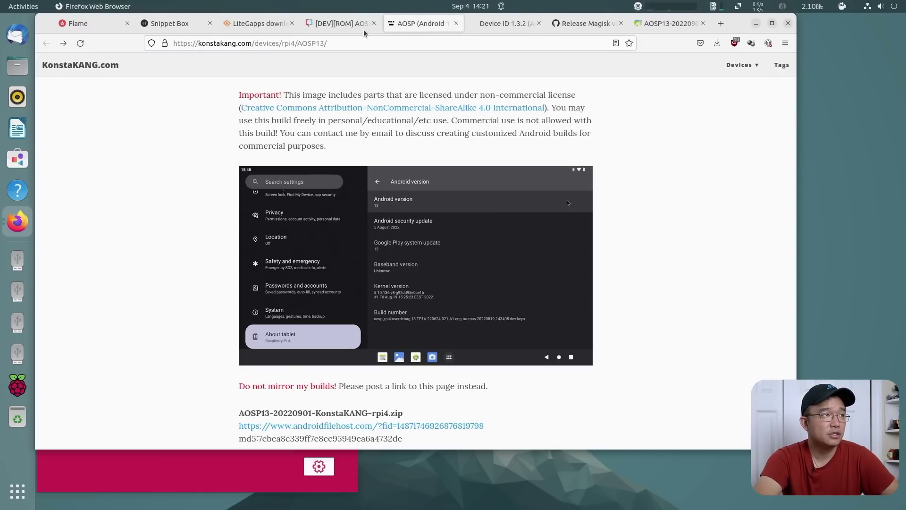
left_click(258, 23)
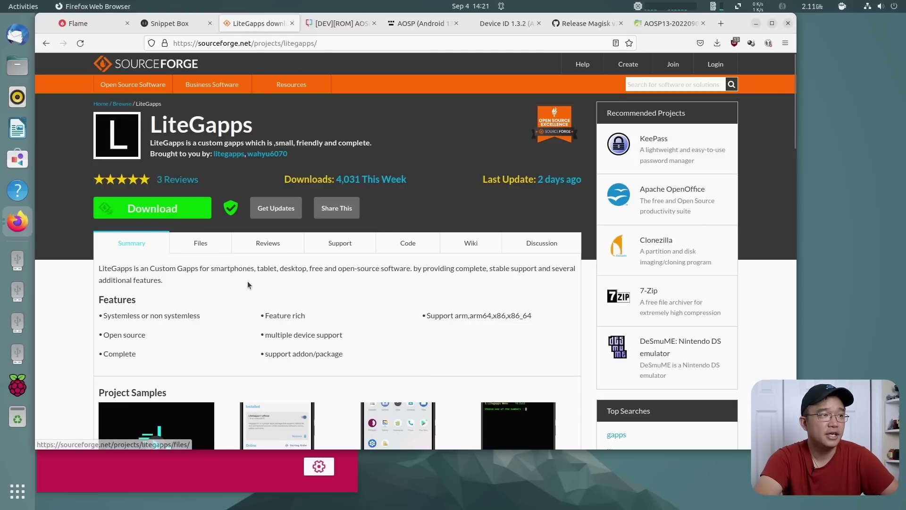
In the android 13 rpi snippet, highlight the Device ID and uncertified-device registration links.
left_click(180, 25)
left_click_drag(370, 251, 262, 260)
left_click(121, 239)
left_click(273, 257)
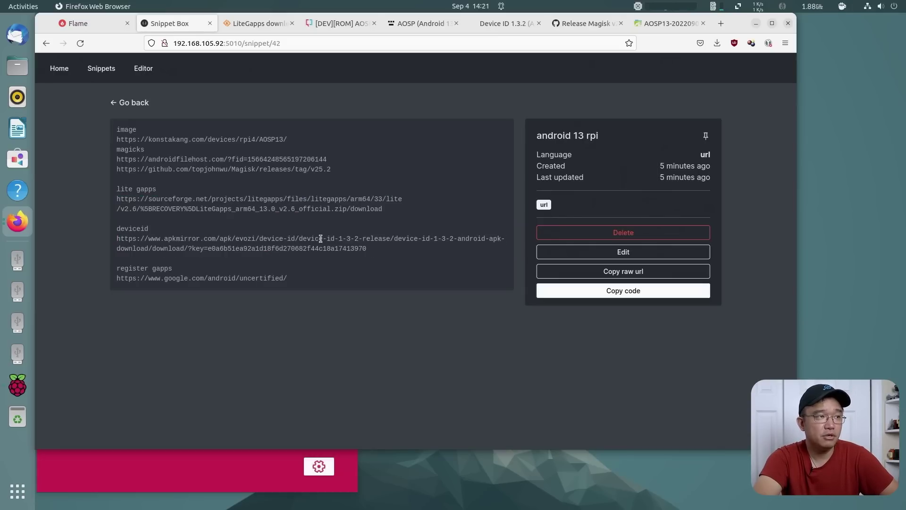
left_click_drag(374, 251, 202, 249)
left_click(204, 248)
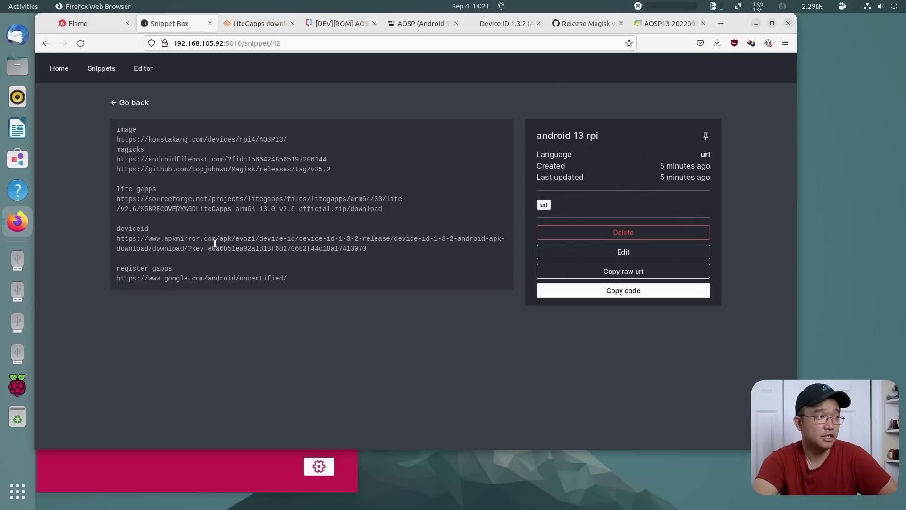
left_click_drag(289, 279, 117, 277)
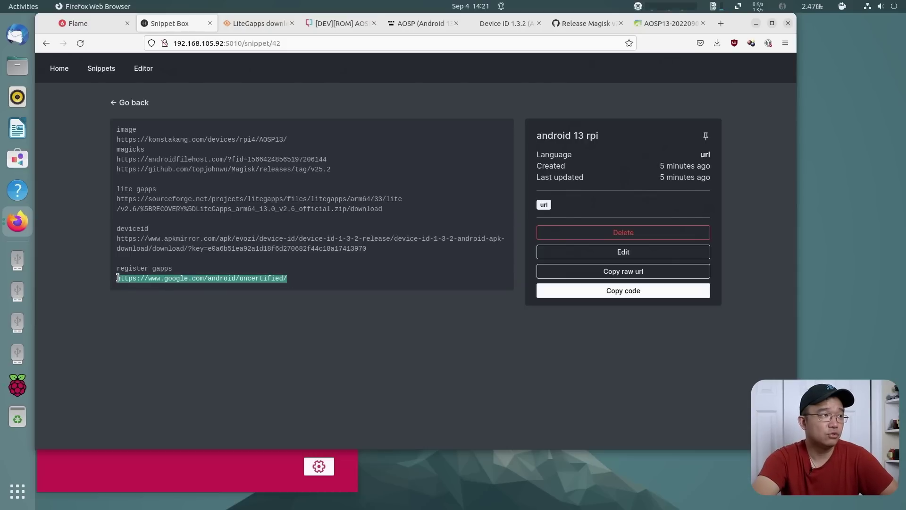
left_click(117, 278)
Highlight the Magisk GitHub links and open the Magisk v25.2 release page.
left_click_drag(334, 170, 119, 162)
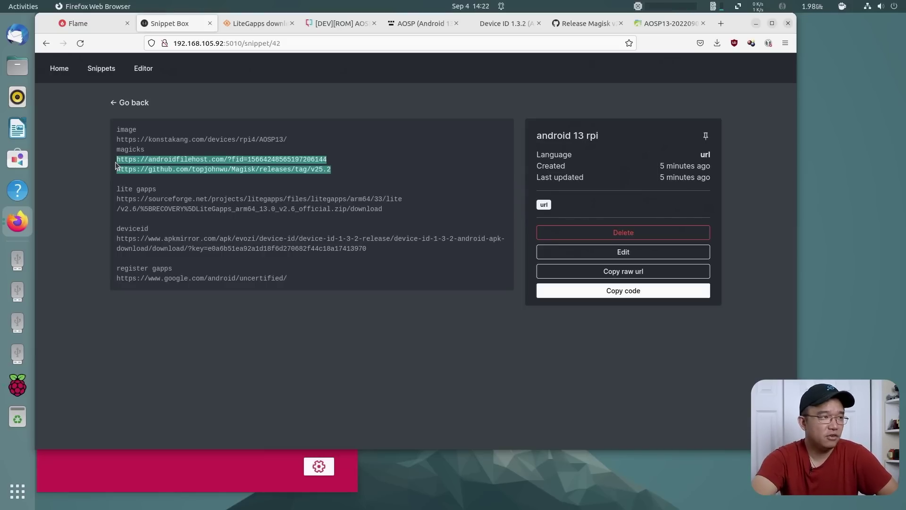
left_click(283, 170)
left_click_drag(334, 171, 137, 162)
left_click(137, 162)
left_click_drag(336, 171, 116, 162)
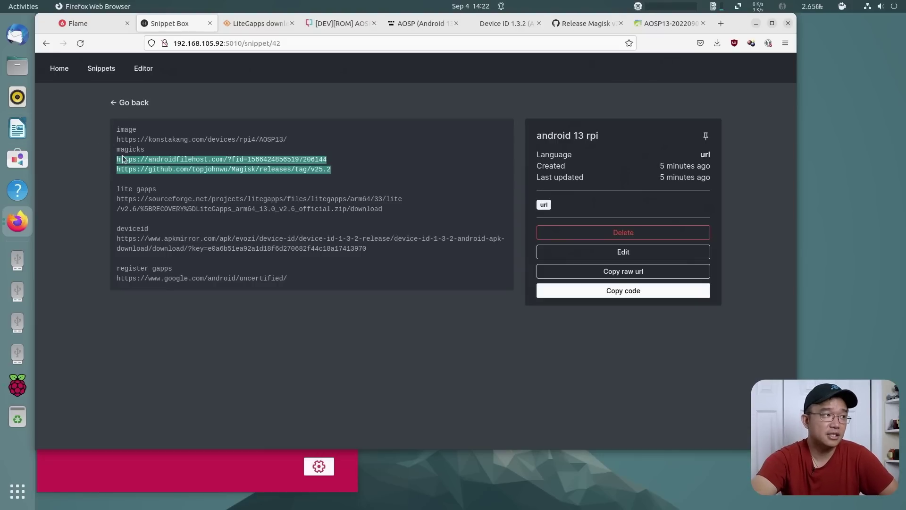
left_click(167, 166)
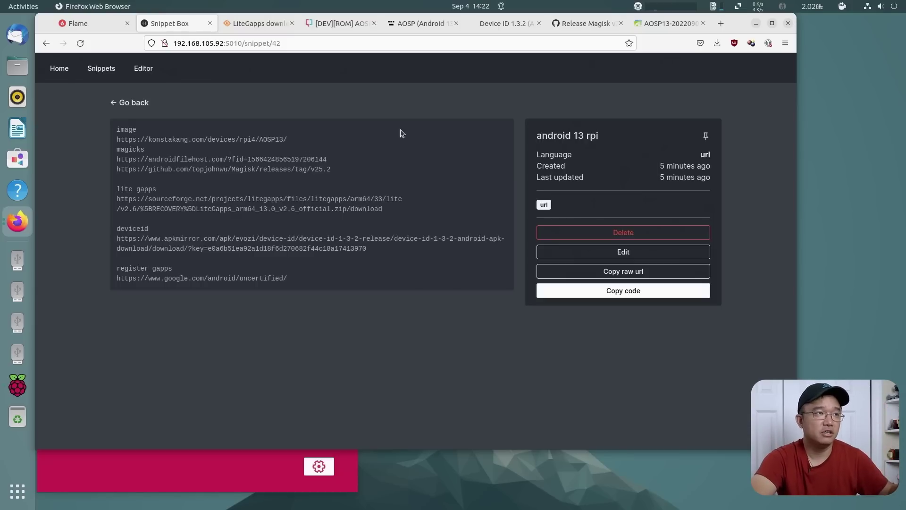
left_click(585, 23)
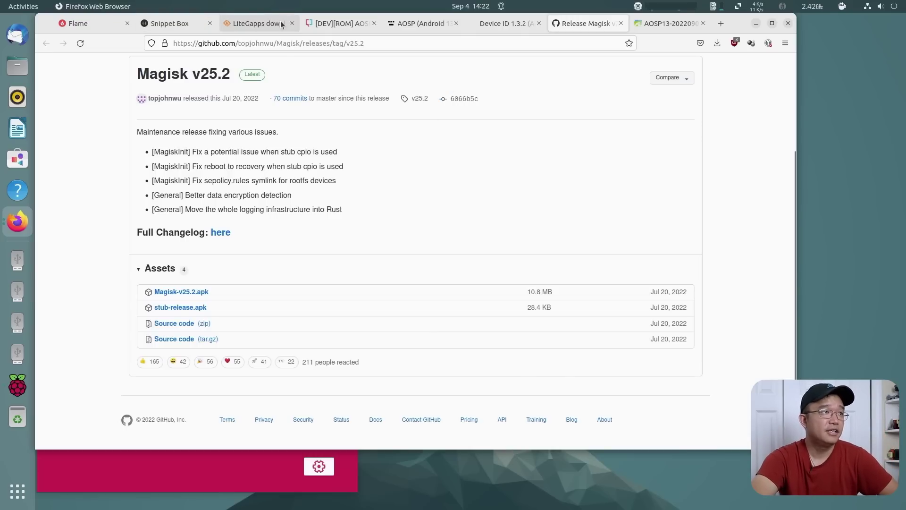
left_click(18, 491)
Launch GParted as root, switch to the /dev/sdc card and select userdata partition /dev/sdc4.
type("g")
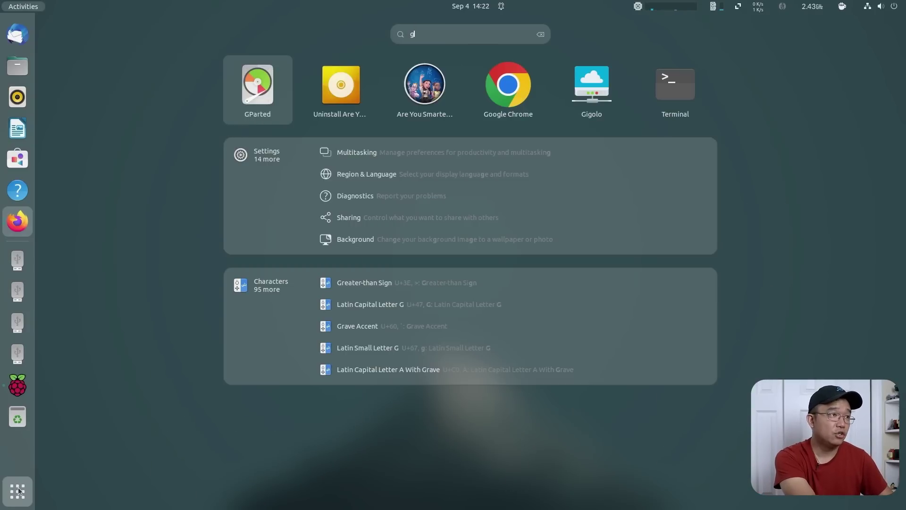
key("Return")
type("******")
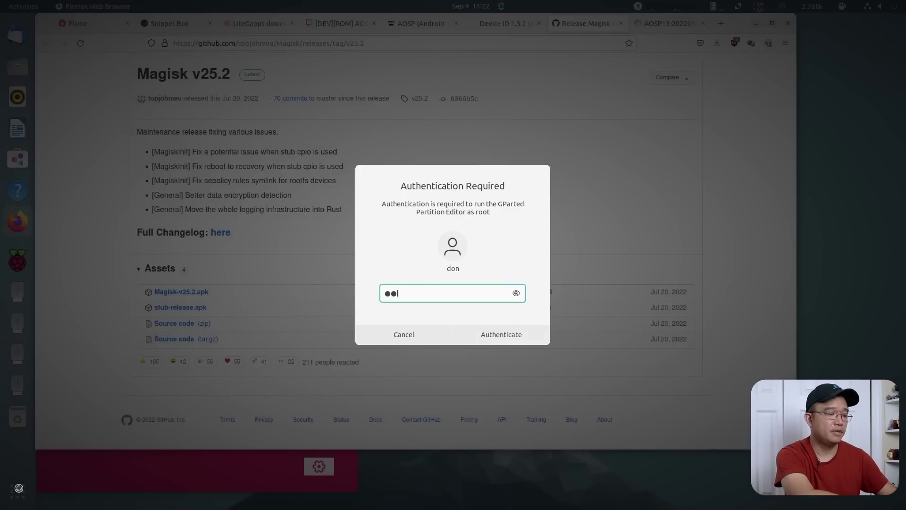
key("Return")
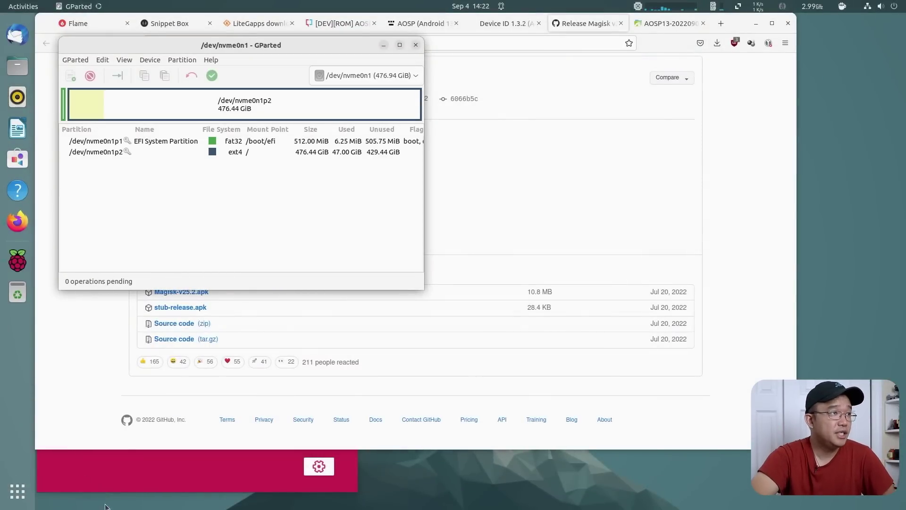
left_click(336, 82)
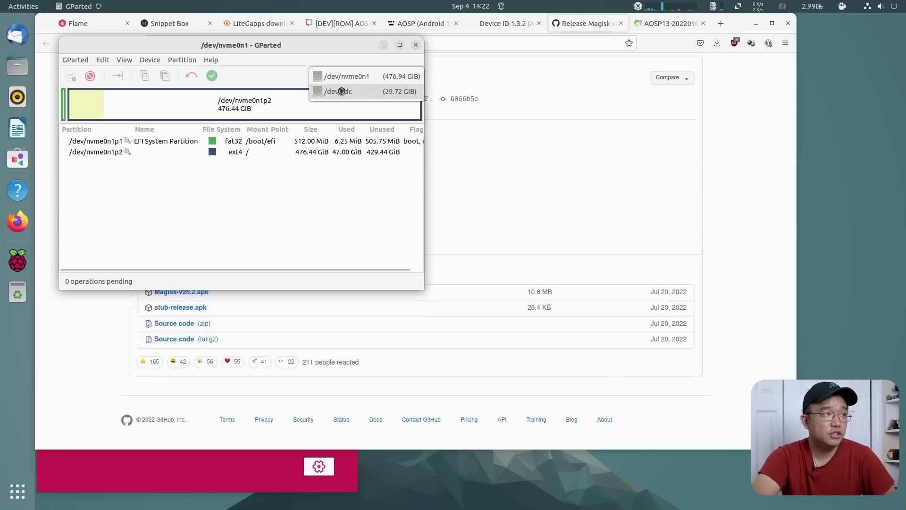
left_click(344, 93)
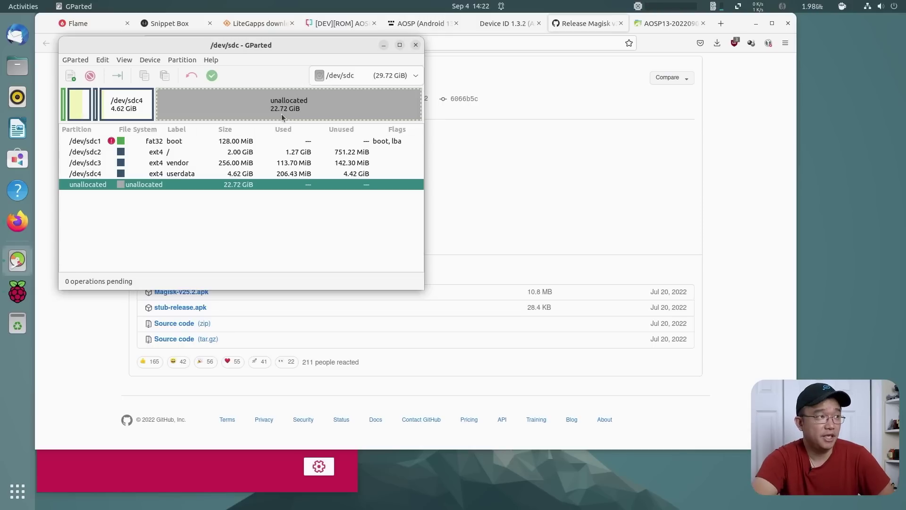
key("Up")
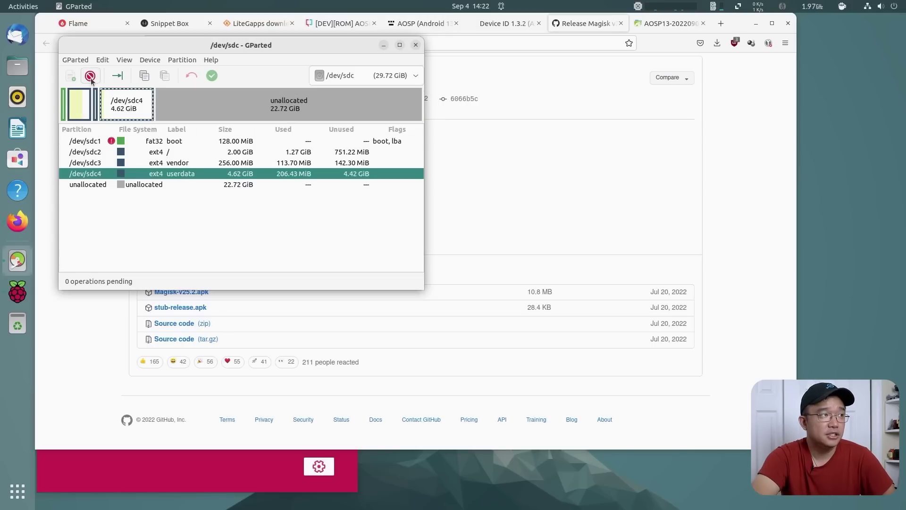
Resize /dev/sdc4 to fill all free space, queuing growth to 27.35 GiB.
left_click(195, 60)
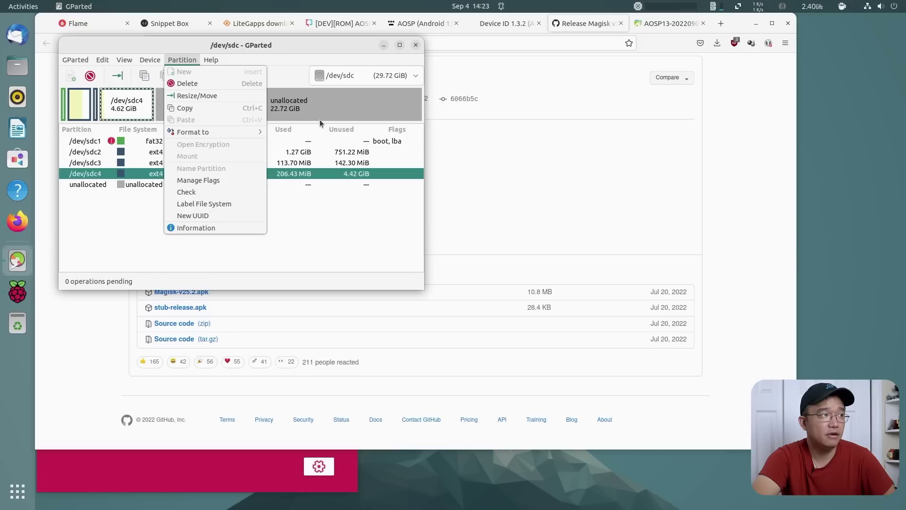
left_click(236, 105)
left_click(182, 59)
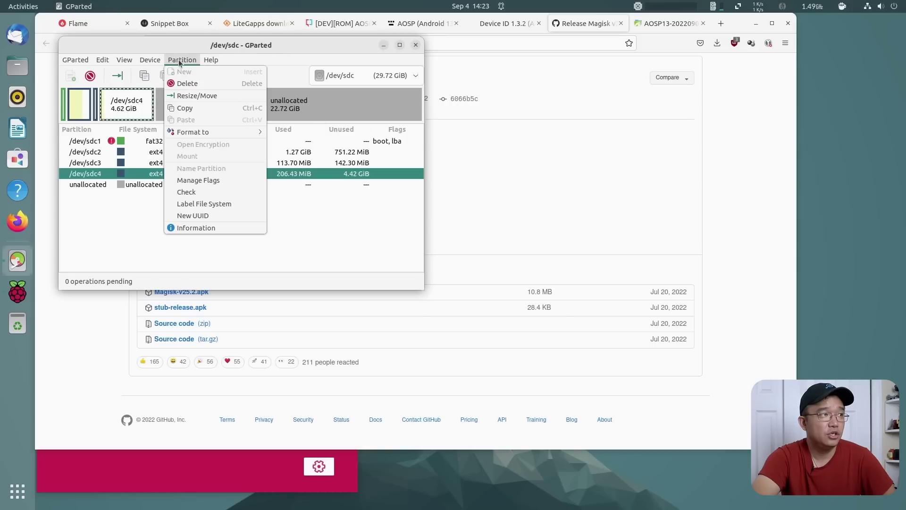
left_click(183, 94)
left_click_drag(169, 121, 378, 122)
left_click(321, 230)
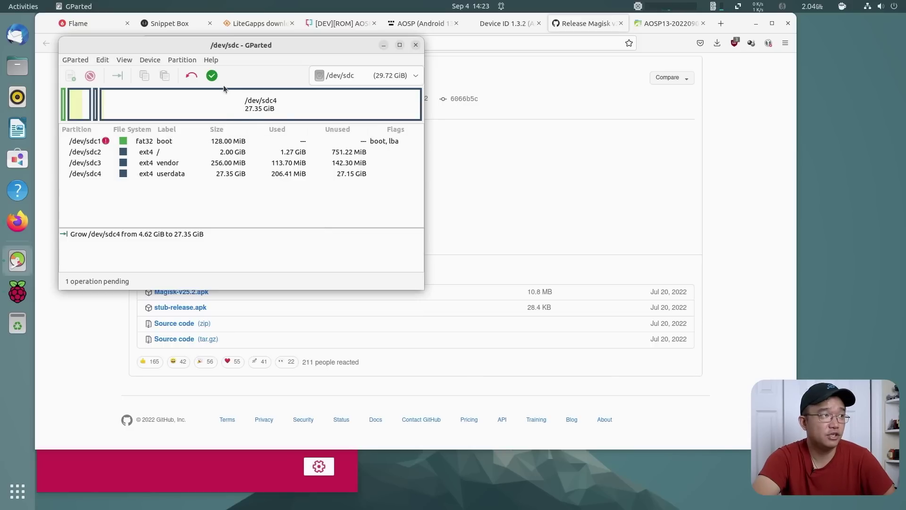
Apply and confirm the pending resize, dismiss the report, and close GParted.
left_click(211, 78)
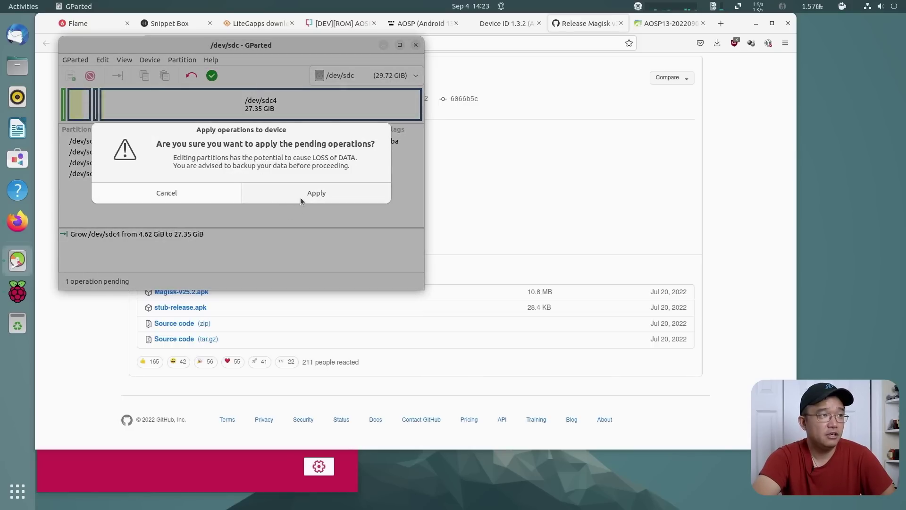
left_click(300, 197)
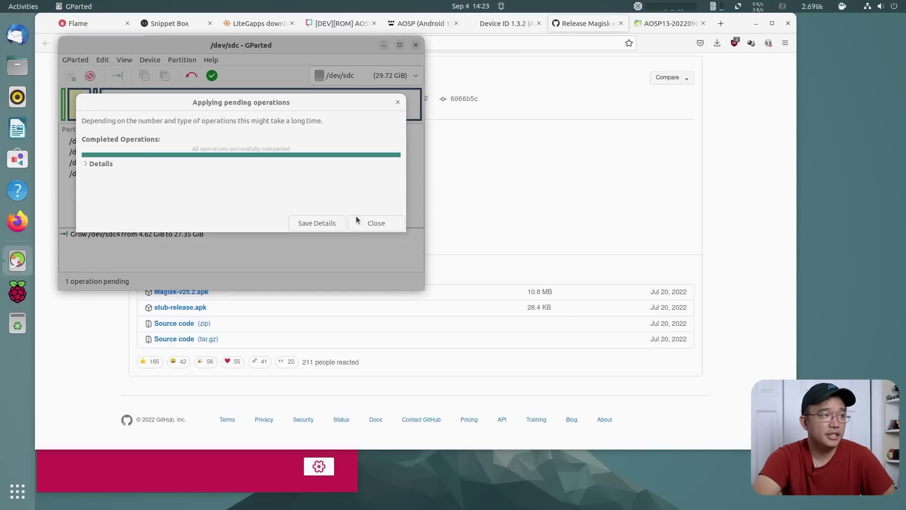
left_click(363, 222)
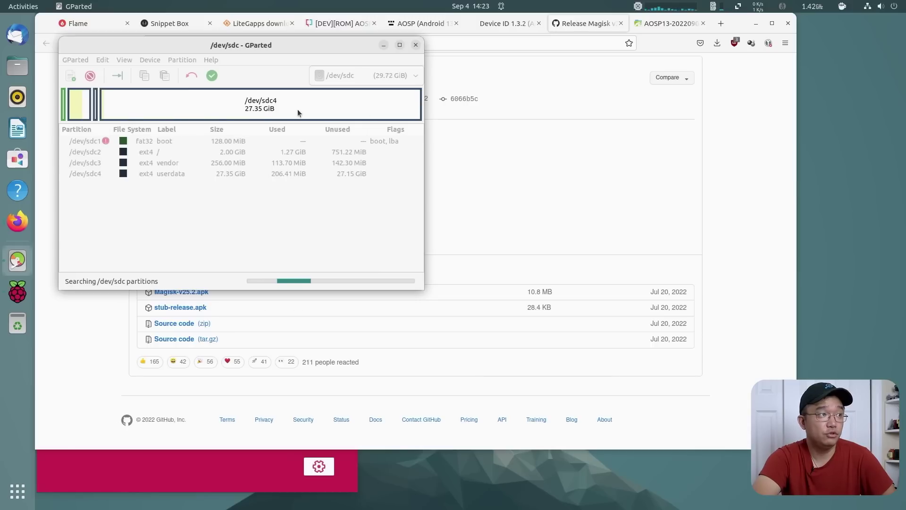
left_click(416, 45)
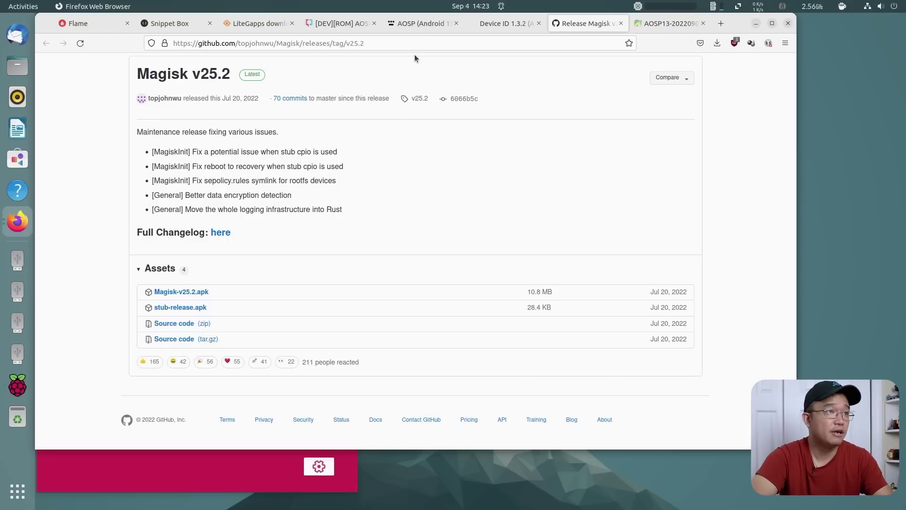
left_click(497, 27)
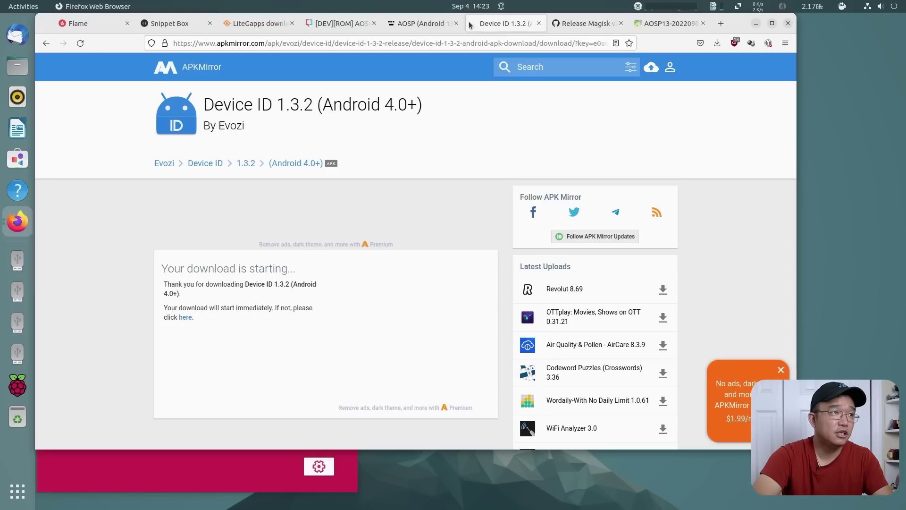
left_click(418, 23)
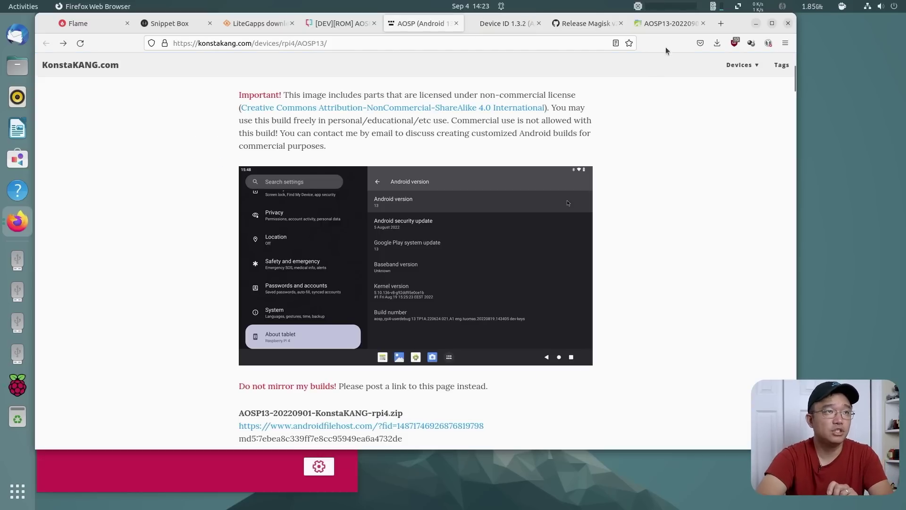
left_click(658, 25)
left_click(594, 25)
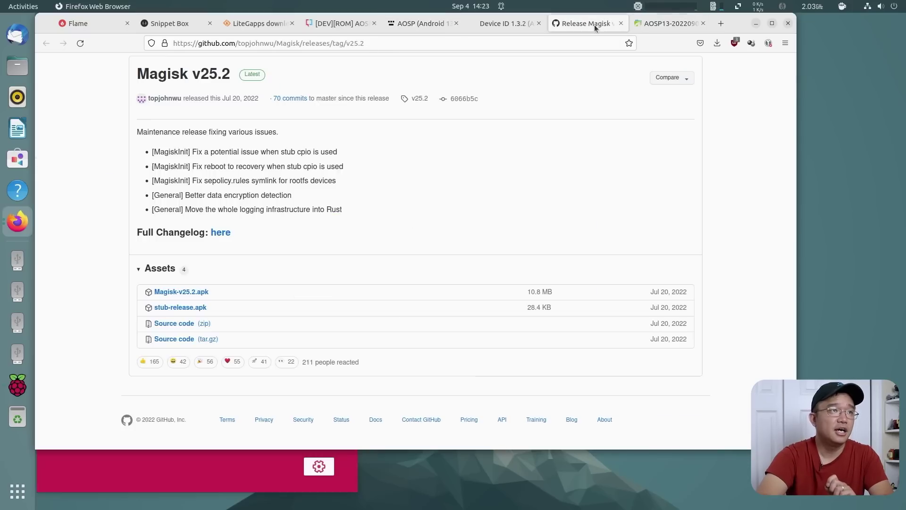
left_click(511, 26)
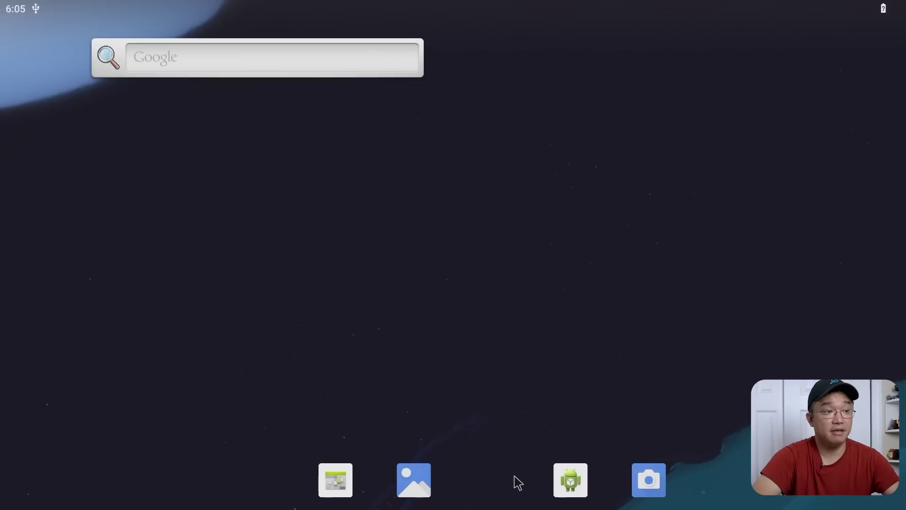
Check About tablet for Android 13 and the KonstaKANG build number, then go to System settings.
left_click_drag(512, 485, 508, 156)
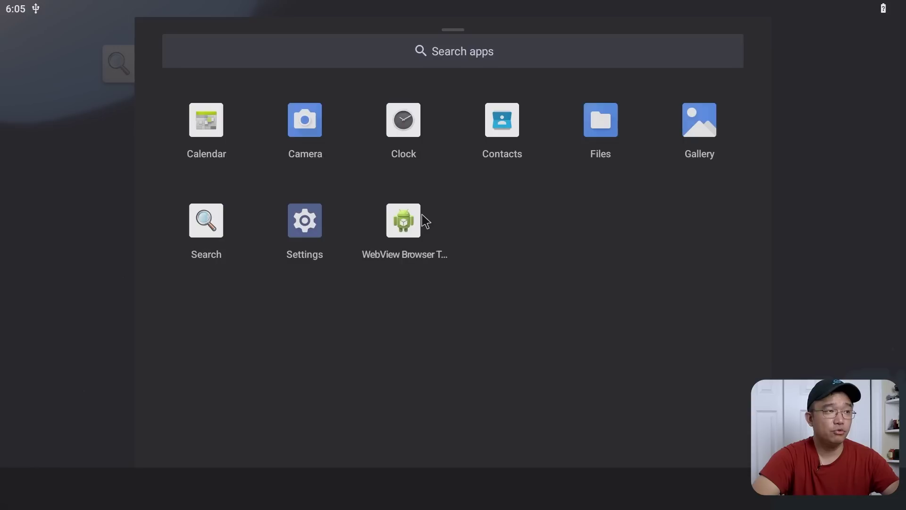
left_click(301, 224)
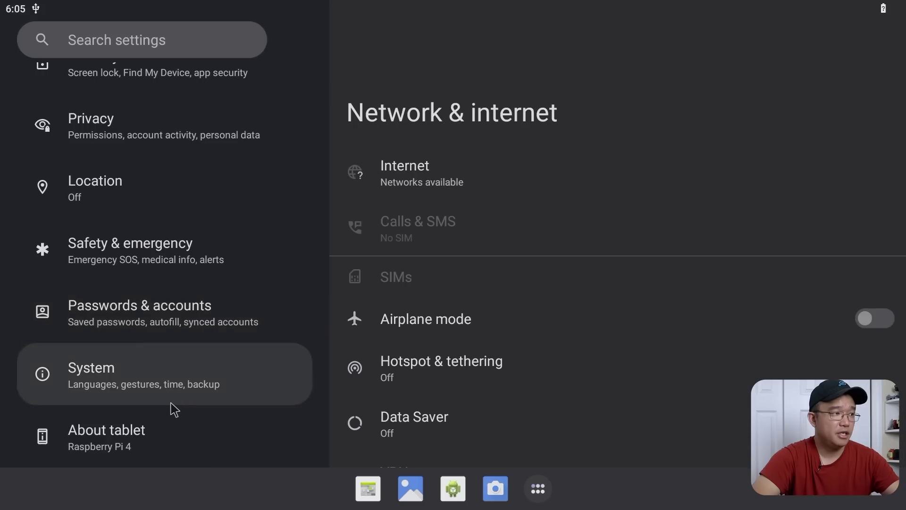
left_click(174, 429)
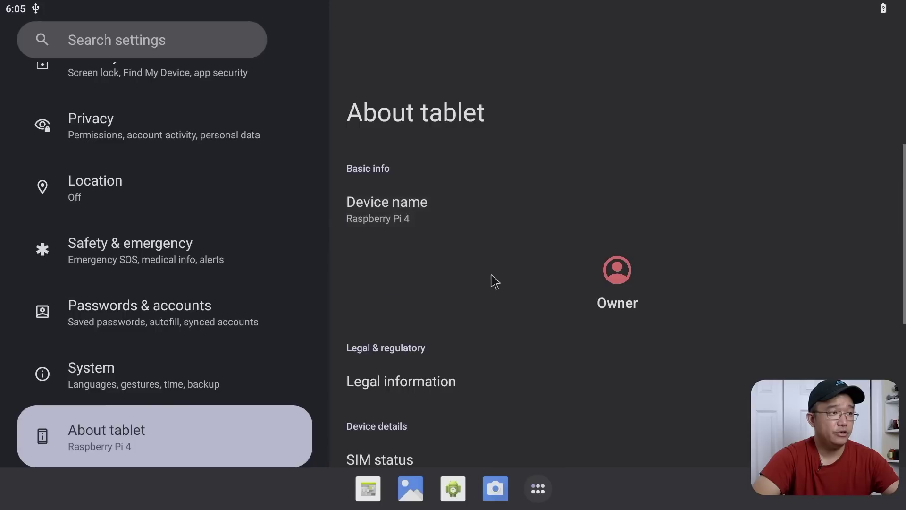
scroll(494, 282, "down", 5)
scroll(416, 330, "down", 2)
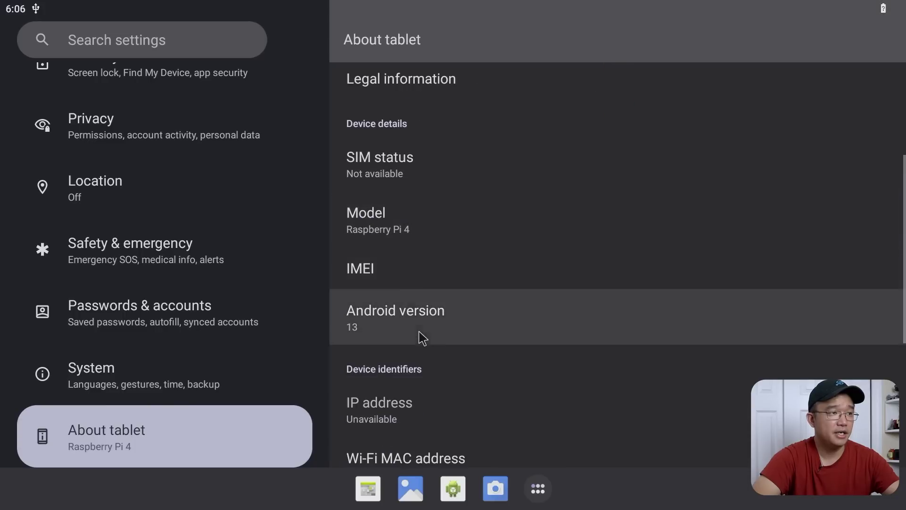
scroll(431, 333, "down", 3)
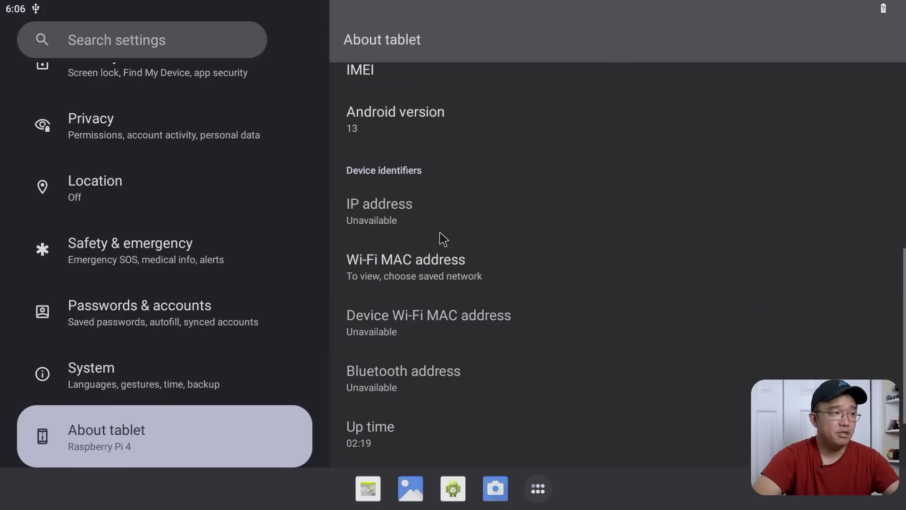
scroll(557, 366, "down", 2)
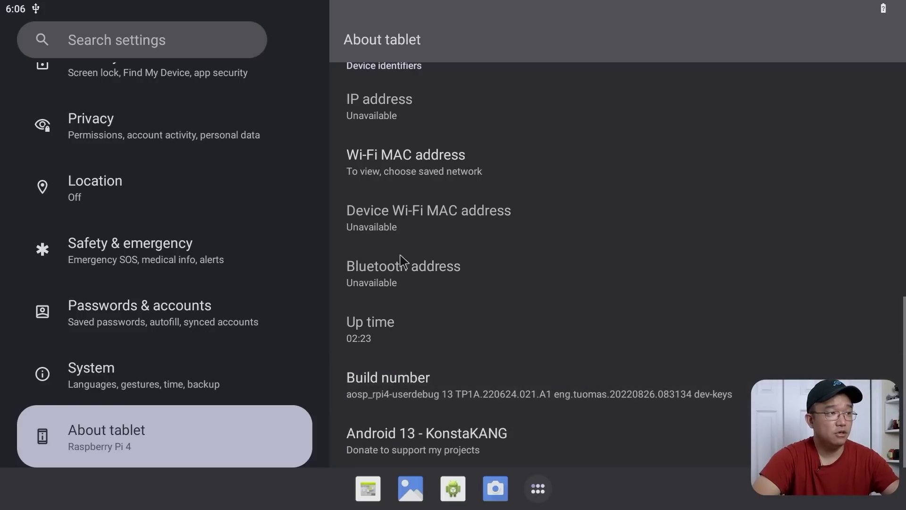
left_click(229, 380)
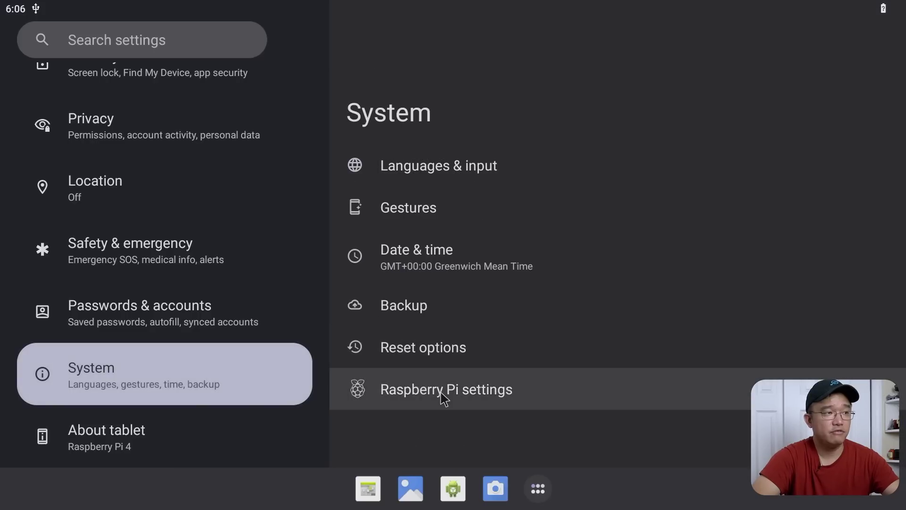
In Raspberry Pi settings, enable rebooting to TWRP recovery and set audio output to HDMI0.
left_click(442, 393)
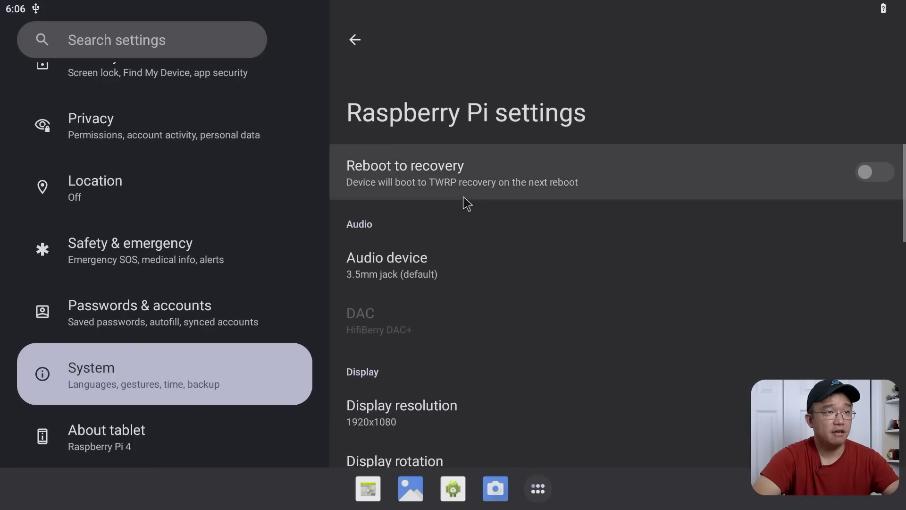
left_click(881, 180)
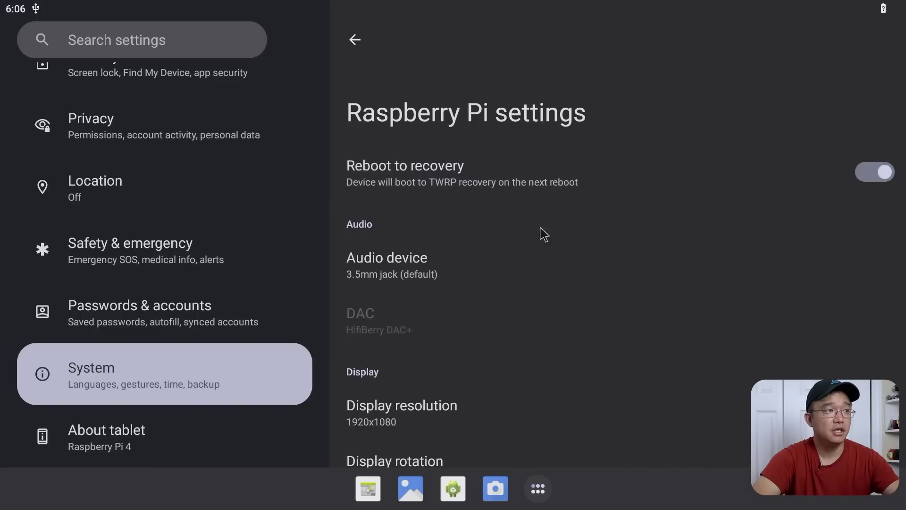
left_click(453, 265)
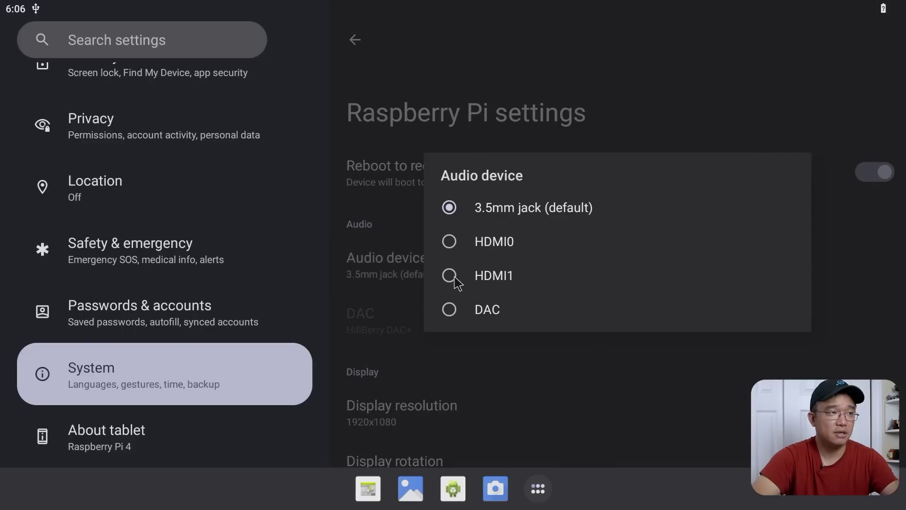
left_click(454, 245)
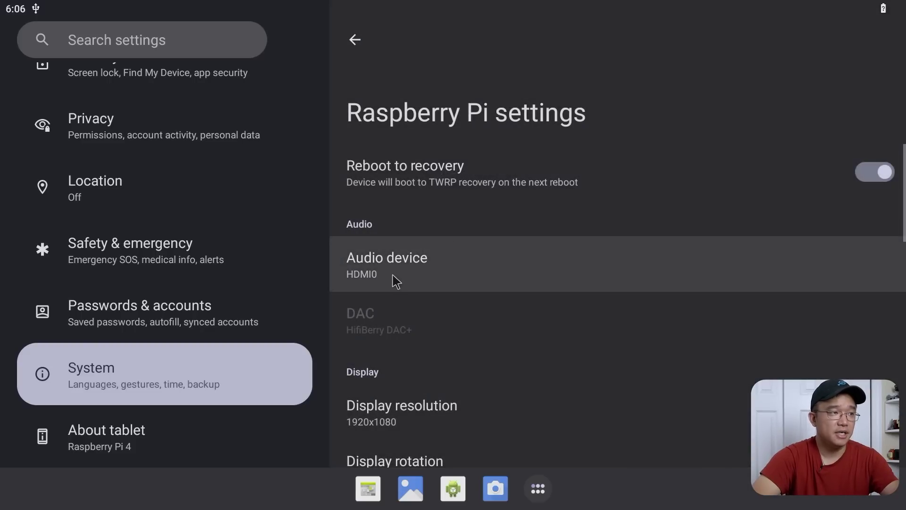
Scroll down to Overclock and open the Maximum CPU frequency choices.
scroll(469, 318, "down", 3)
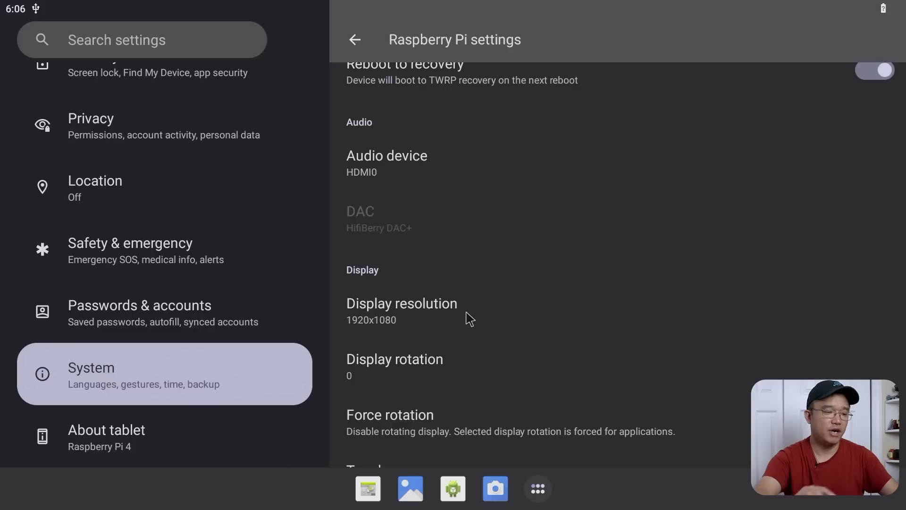
scroll(469, 318, "down", 1)
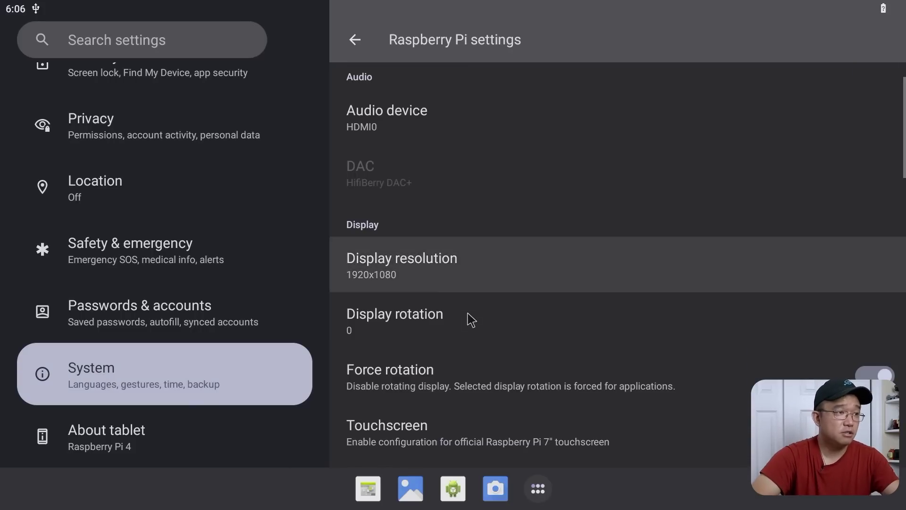
scroll(462, 330, "down", 1)
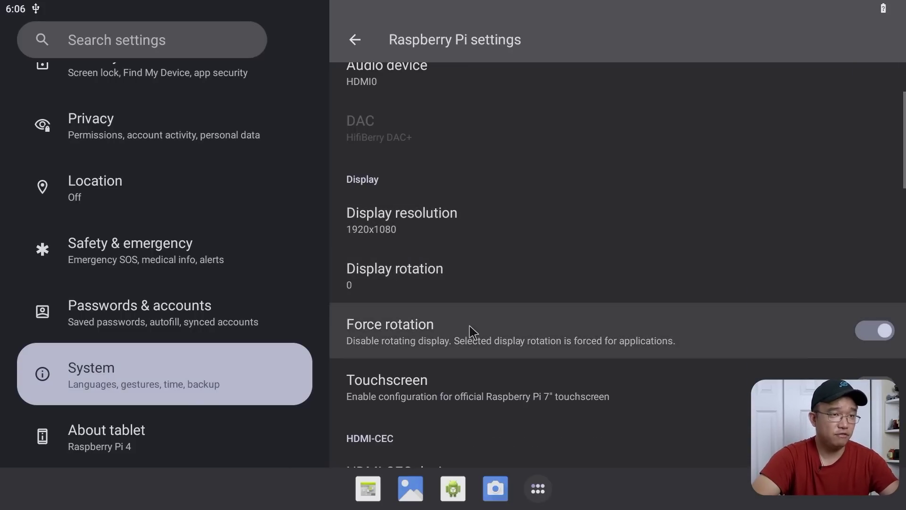
scroll(470, 331, "down", 3)
scroll(472, 334, "down", 5)
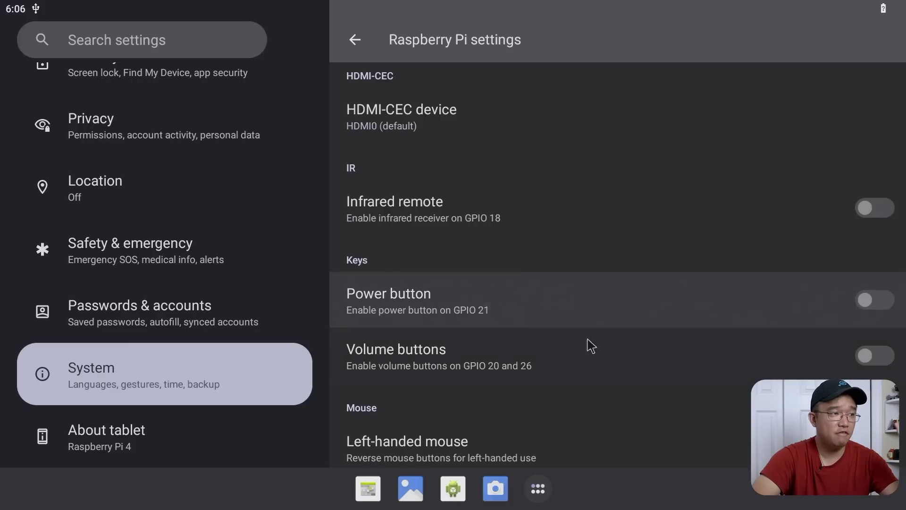
scroll(597, 381, "down", 3)
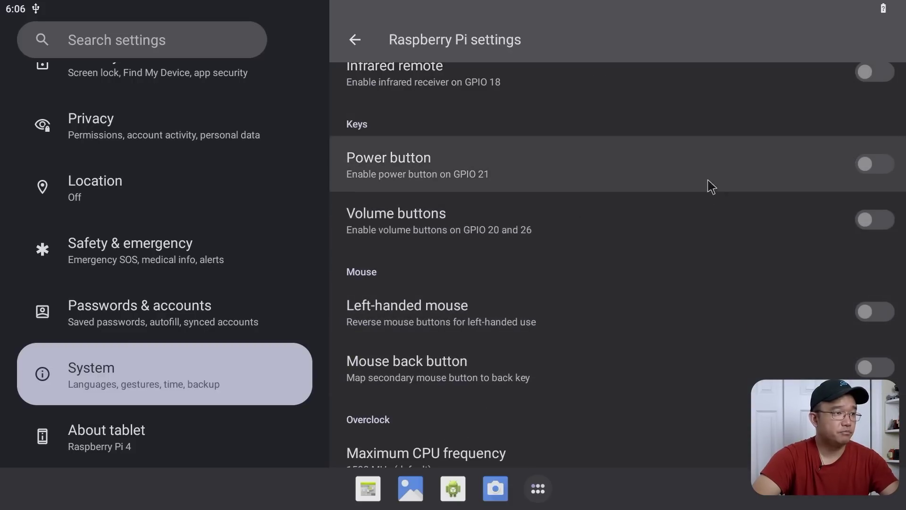
scroll(653, 345, "down", 4)
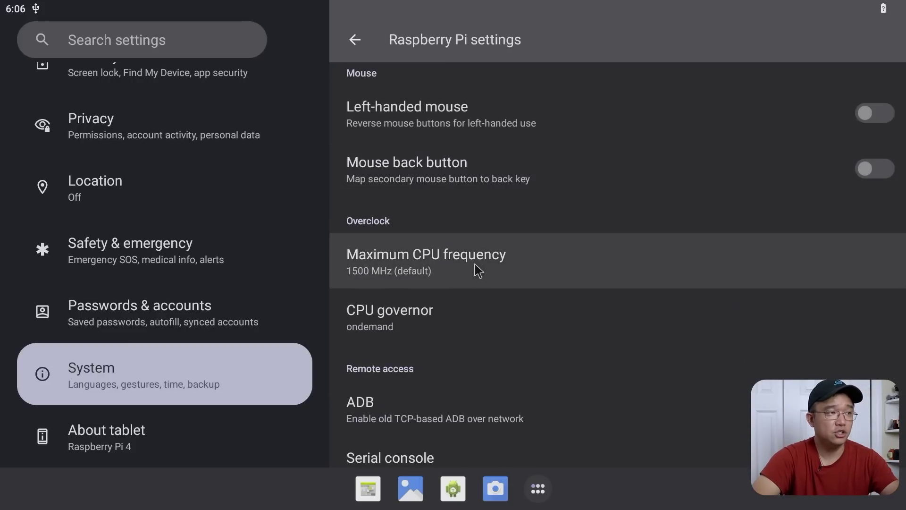
left_click(478, 270)
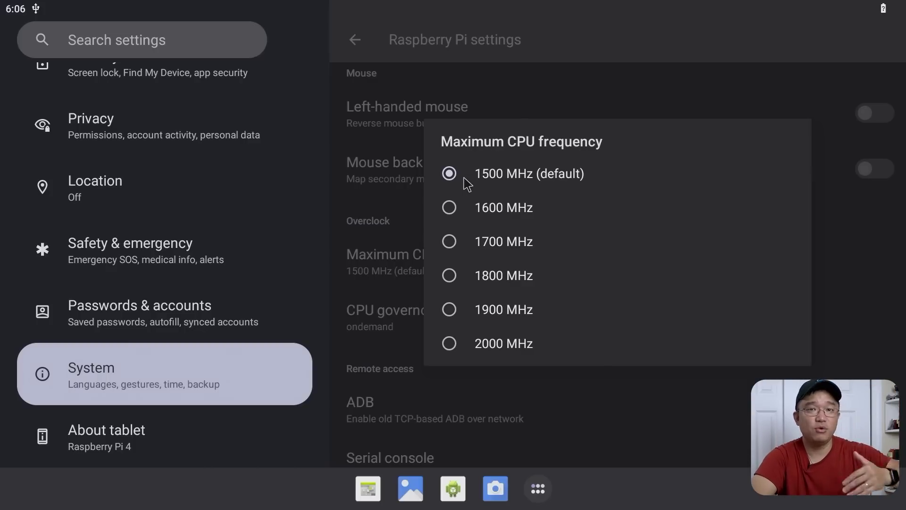
Raise the Maximum CPU frequency to 2000 MHz.
left_click(449, 276)
left_click(441, 282)
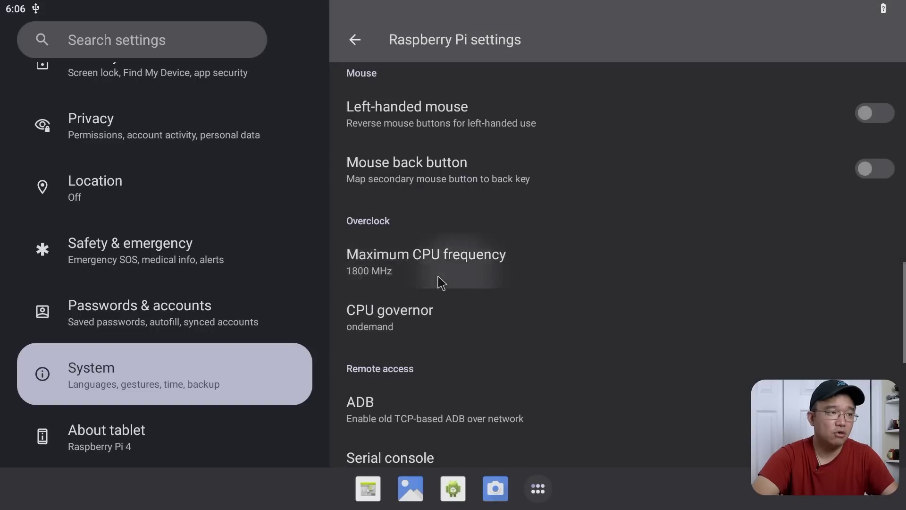
left_click(450, 344)
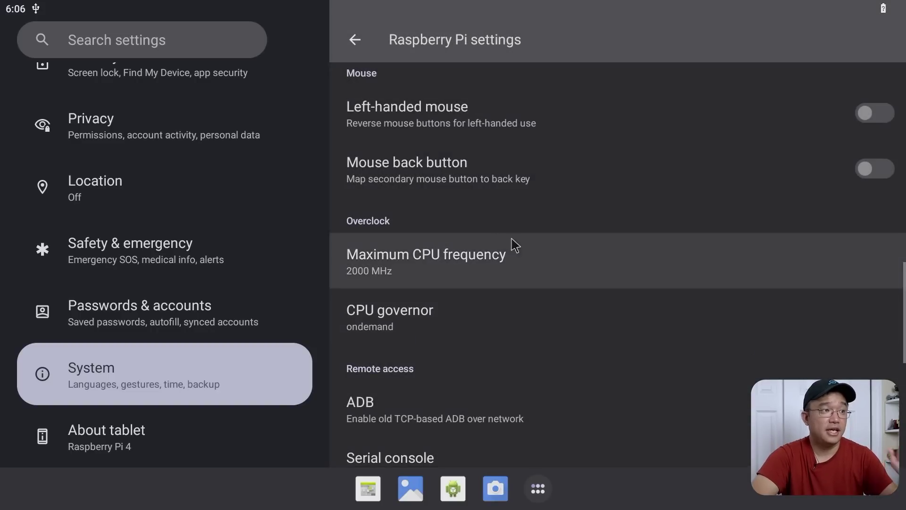
Switch the CPU governor to performance and look through the remaining overclock options.
left_click(455, 319)
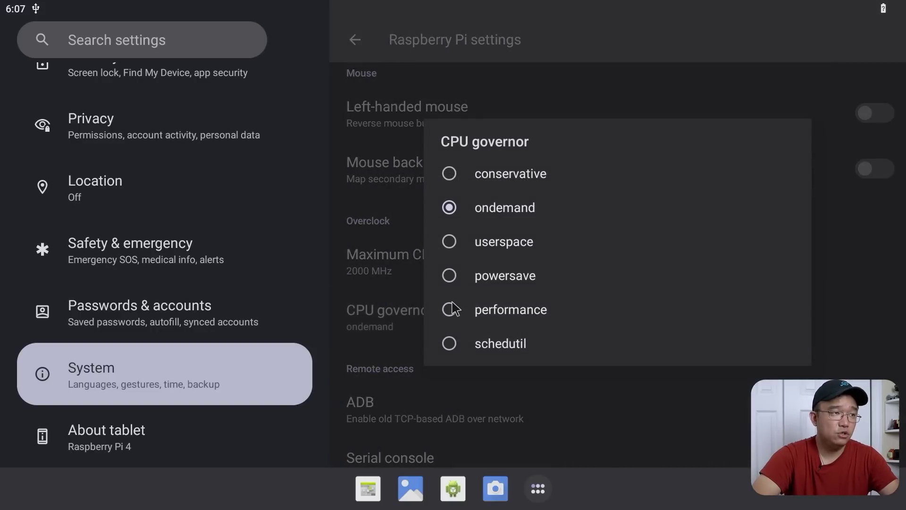
left_click(456, 313)
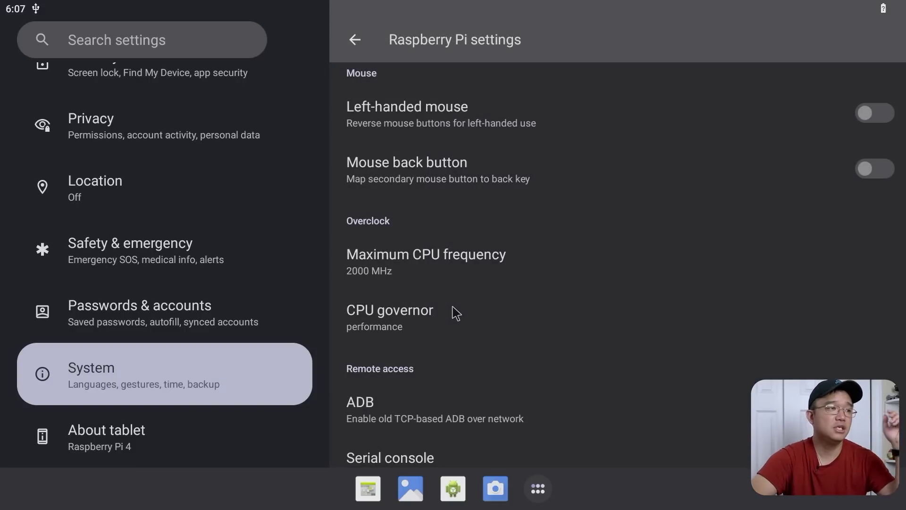
scroll(456, 316, "down", 4)
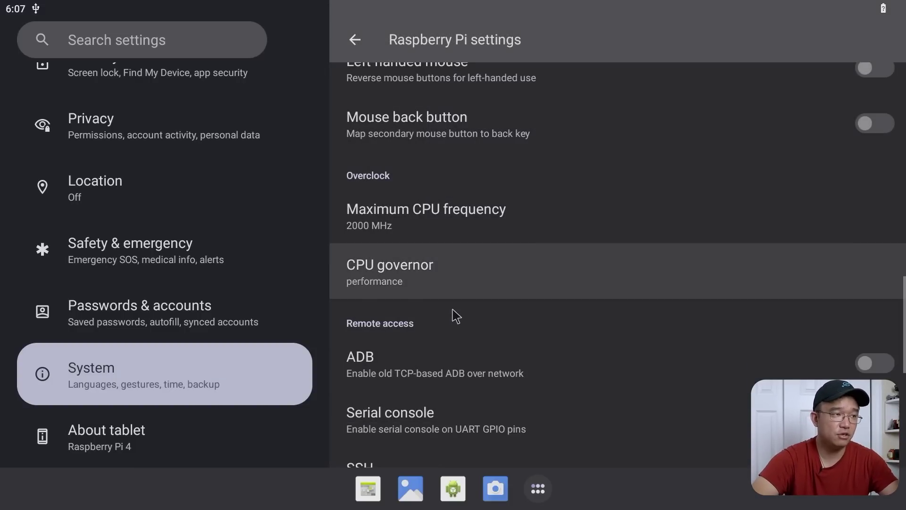
scroll(628, 350, "down", 1)
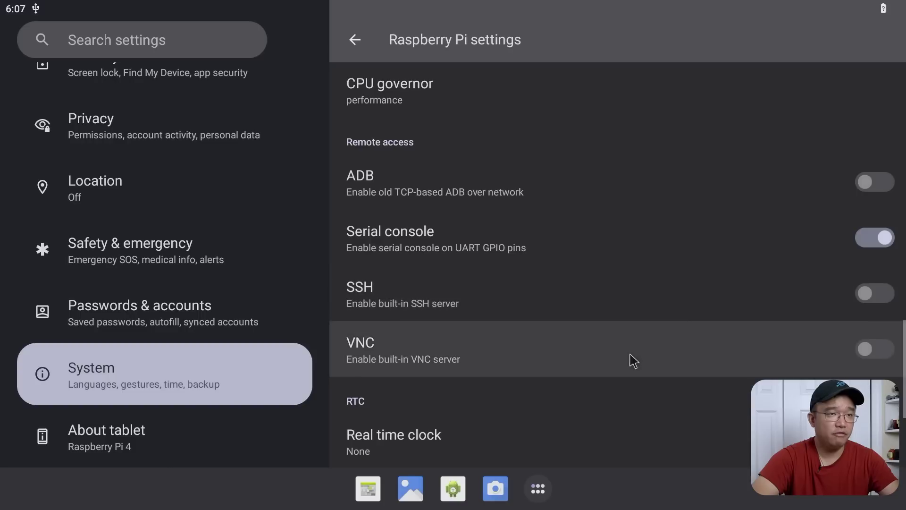
scroll(857, 344, "down", 4)
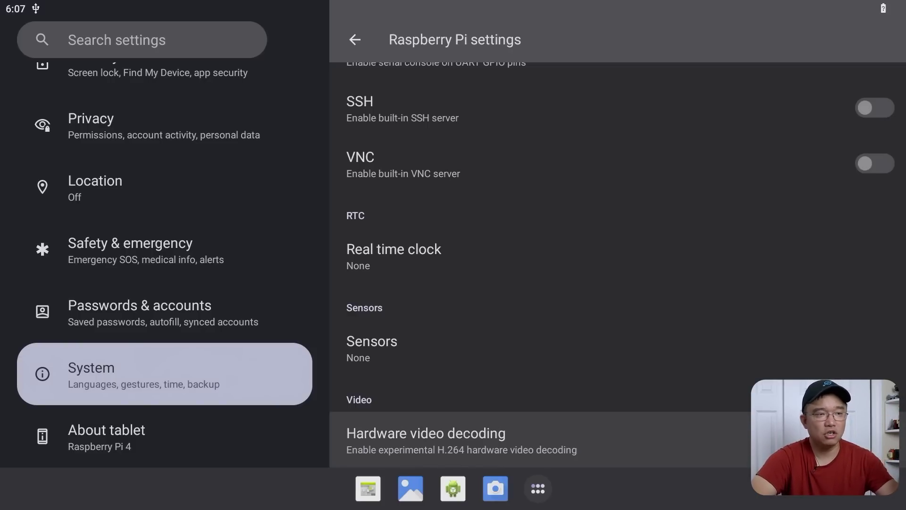
scroll(643, 290, "up", 15)
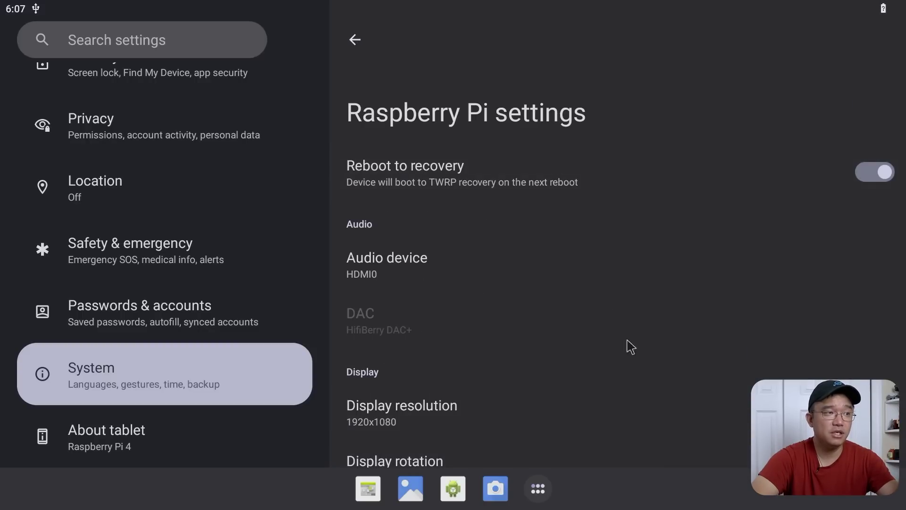
Check Network & internet and Storage (5.2 GB of 32 GB used), then bring up the power menu.
scroll(653, 323, "down", 12)
scroll(651, 328, "up", 12)
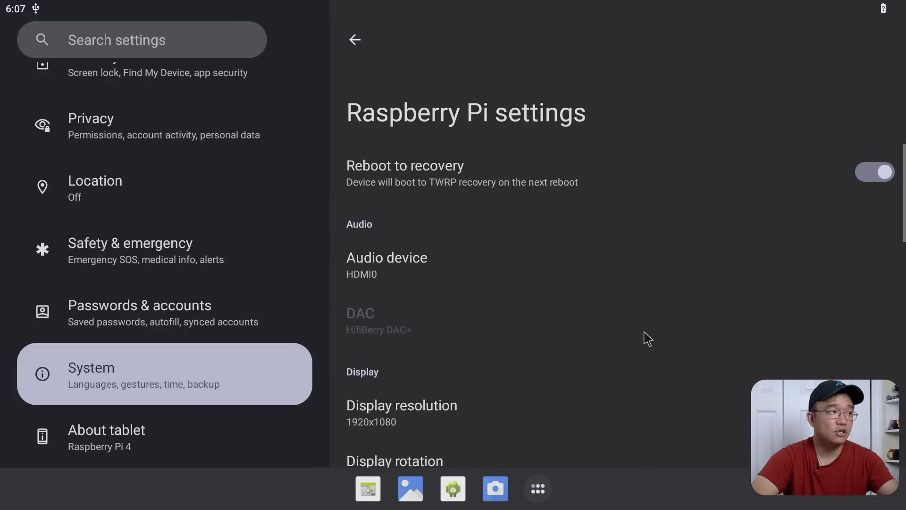
scroll(155, 302, "up", 5)
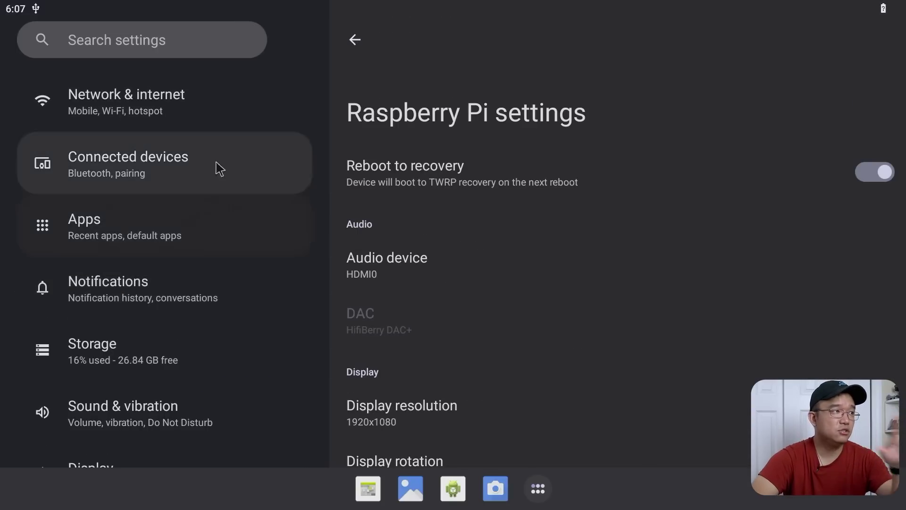
left_click(211, 121)
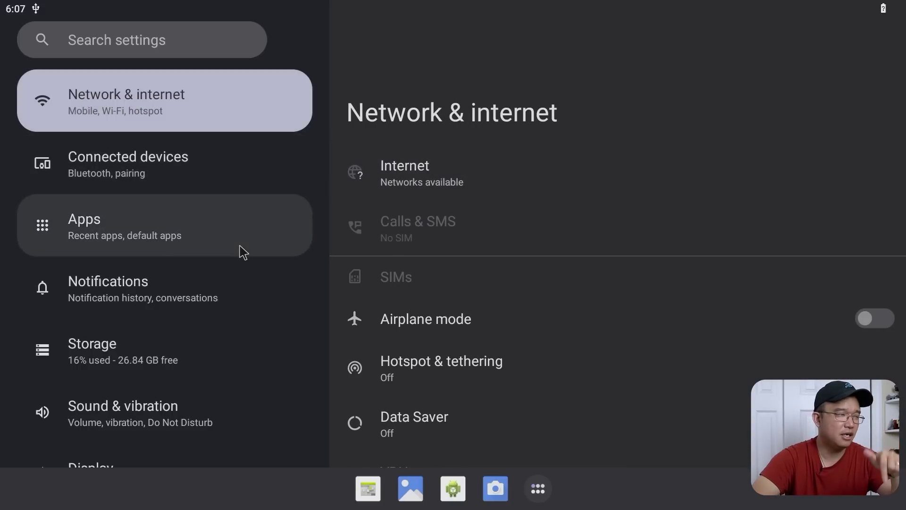
scroll(243, 254, "down", 4)
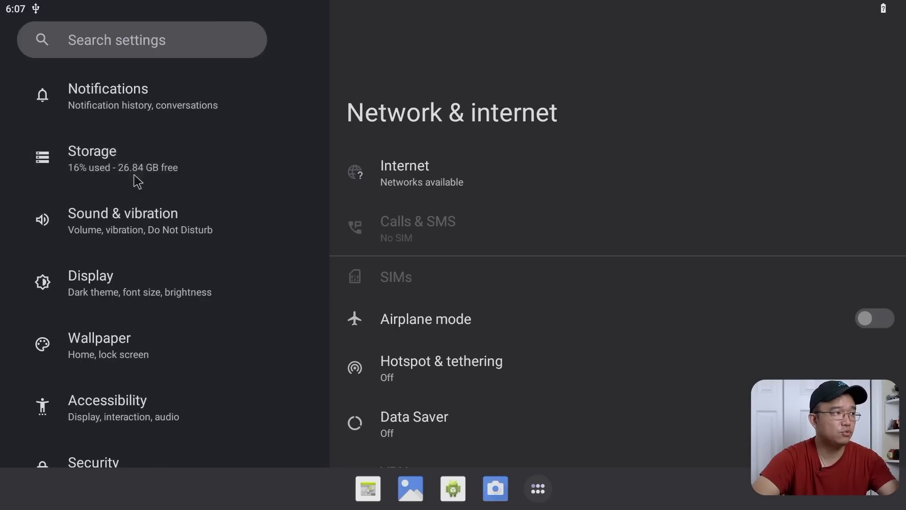
left_click(236, 186)
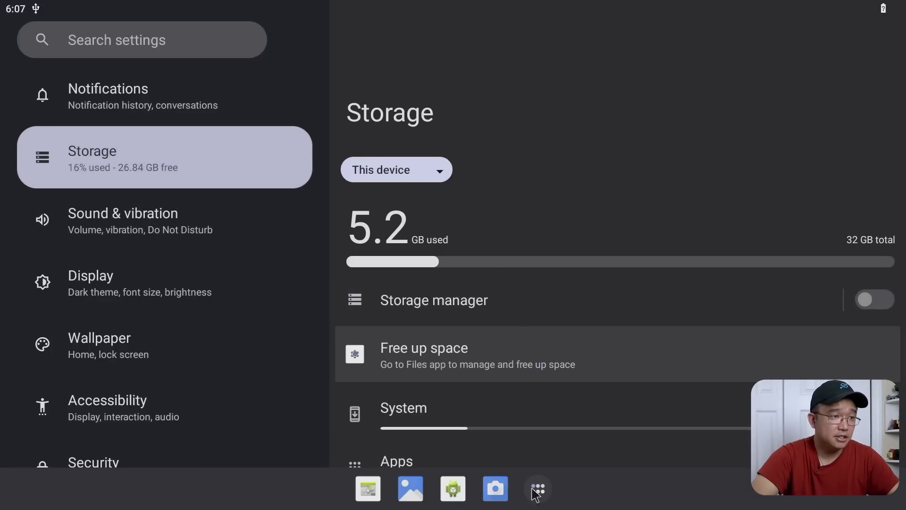
left_click(885, 5)
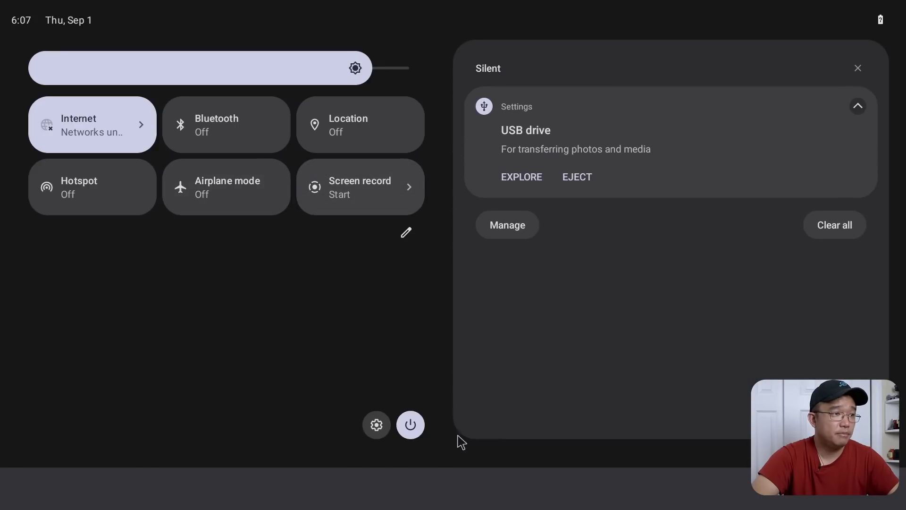
left_click(411, 425)
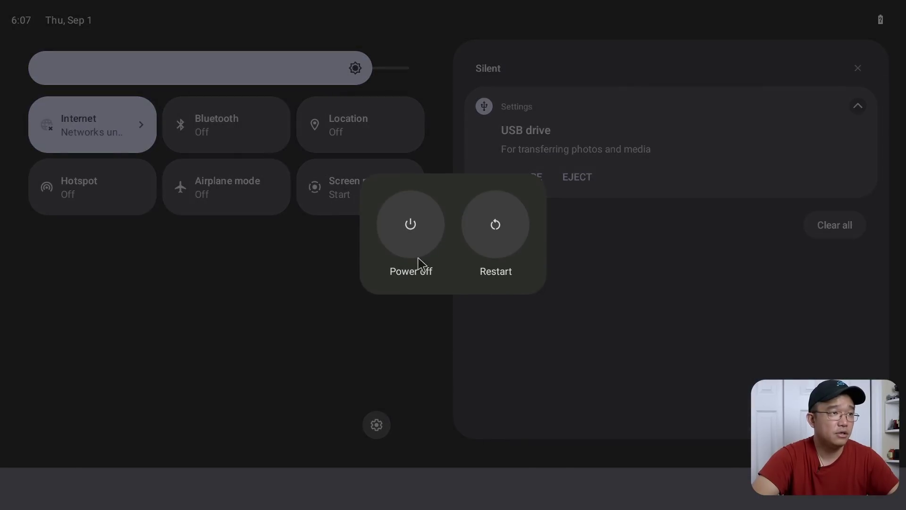
Restart the Pi so it boots into TWRP recovery 3.6.1_11-1-KonstaKANG.
left_click(495, 244)
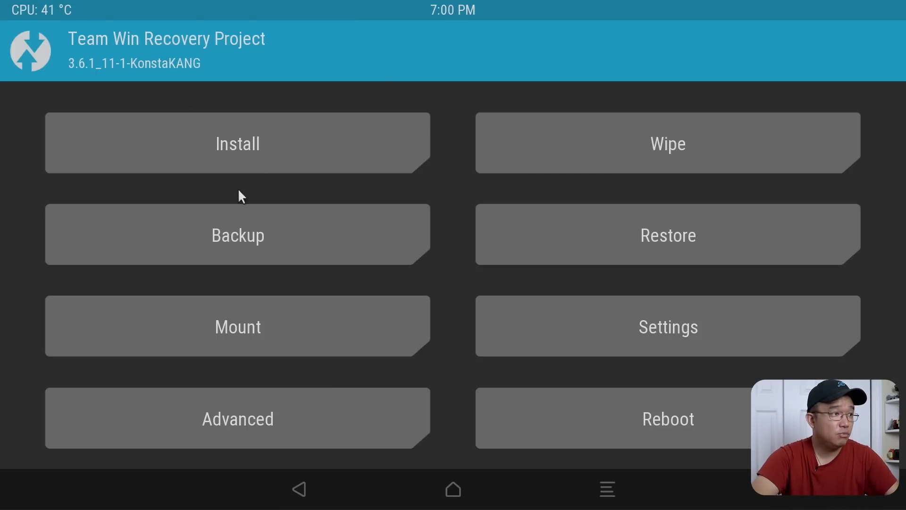
In TWRP Install, browse to the /usb folder and select [RECOVERY]LiteGapps_arm64_13.0_v2.6_official.zip.
left_click(255, 330)
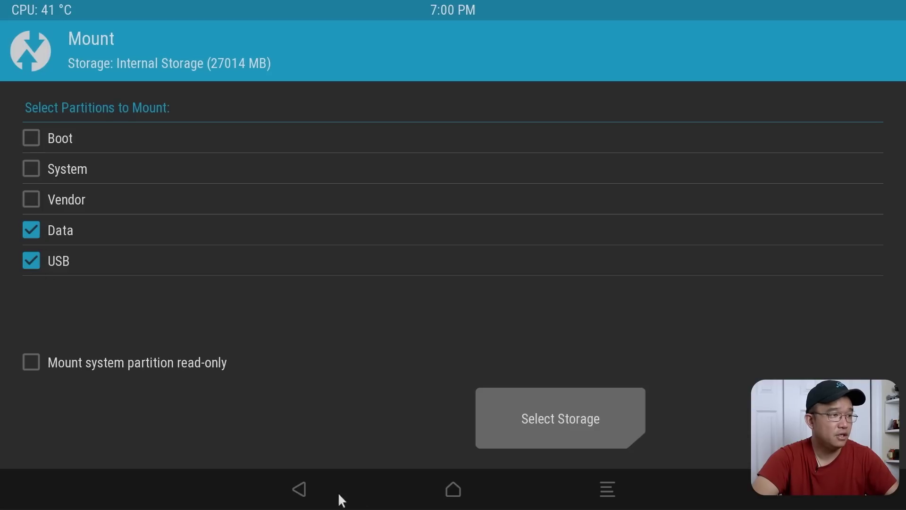
left_click(290, 486)
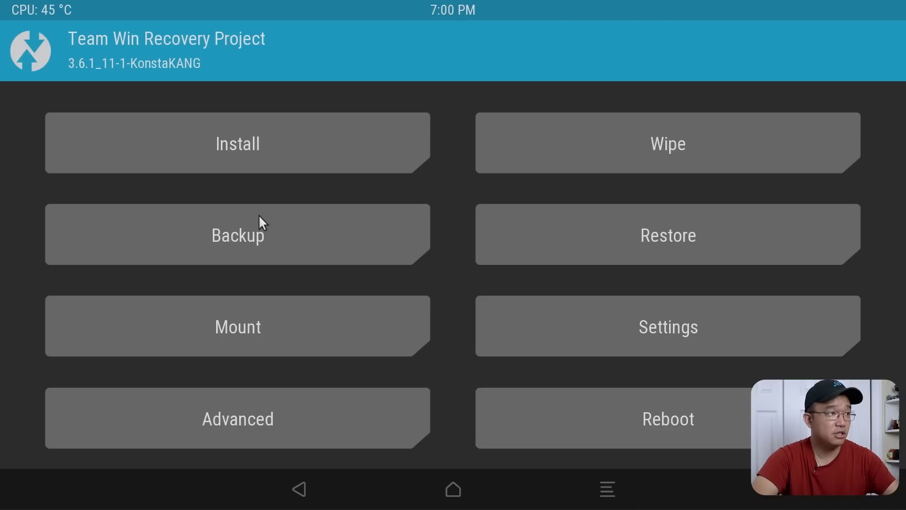
left_click(245, 124)
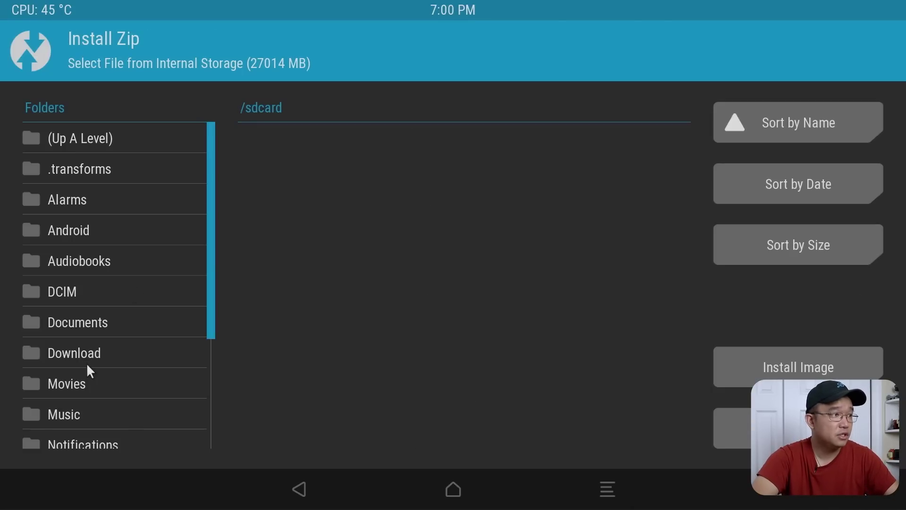
left_click(94, 140)
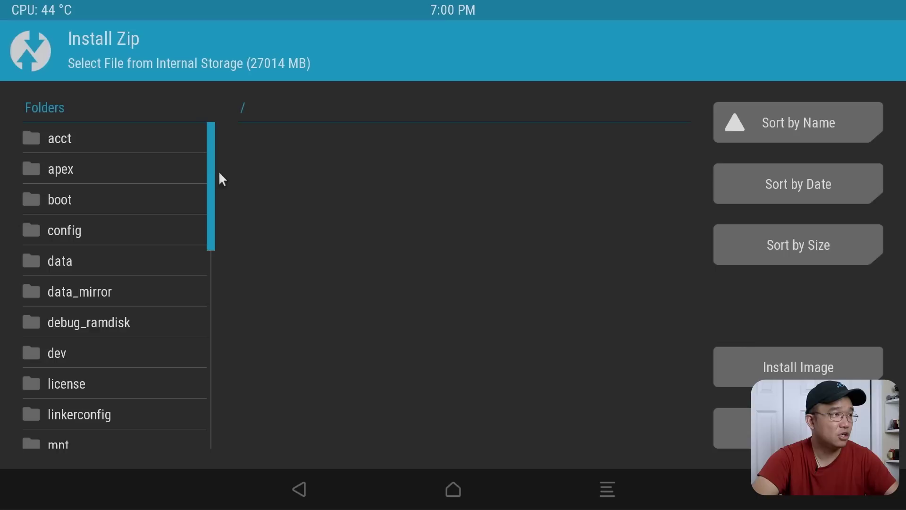
left_click_drag(209, 171, 203, 365)
left_click(197, 191)
left_click_drag(209, 175, 211, 139)
left_click(85, 142)
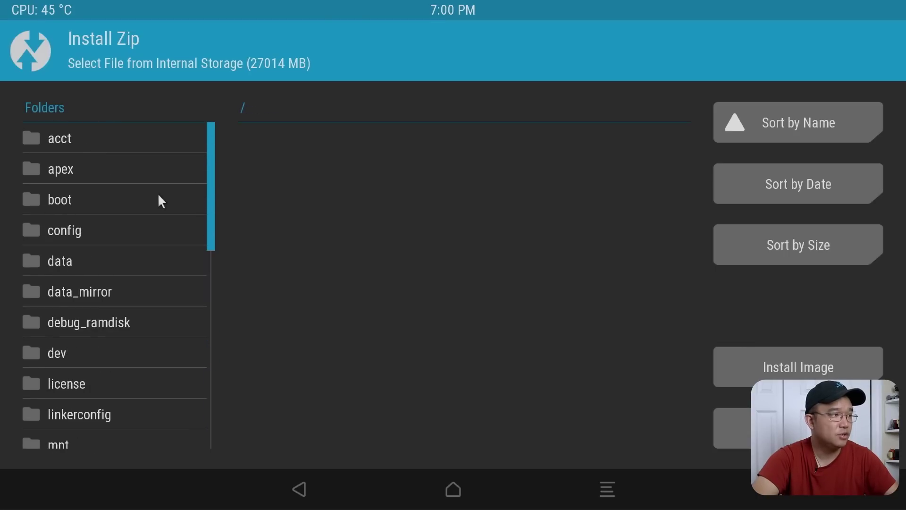
left_click_drag(209, 220, 210, 425)
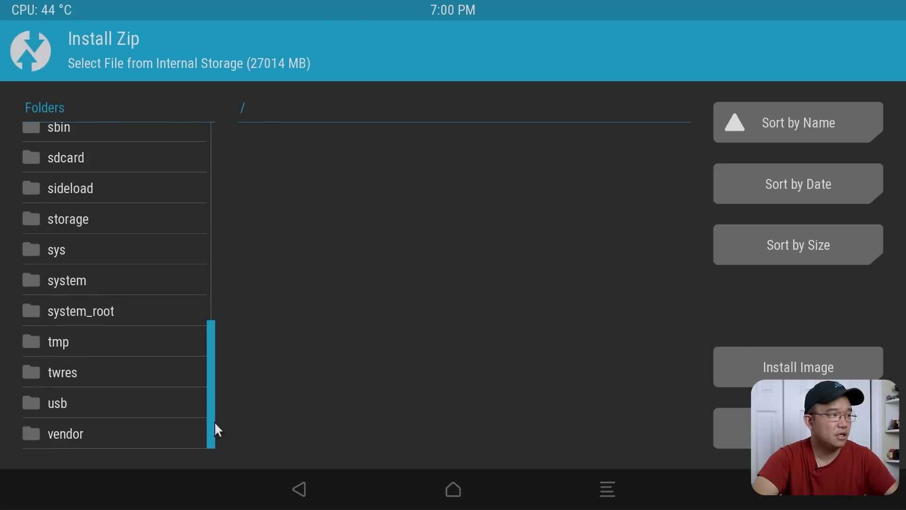
left_click(72, 404)
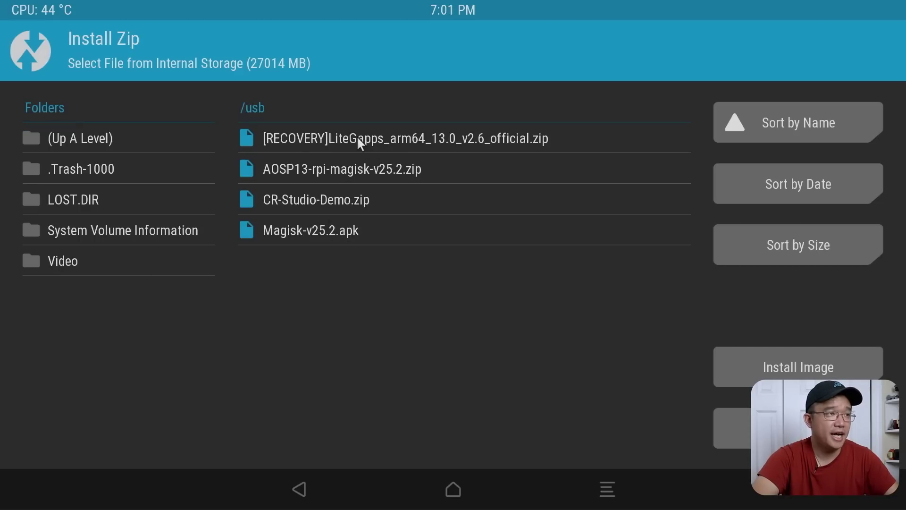
left_click(406, 138)
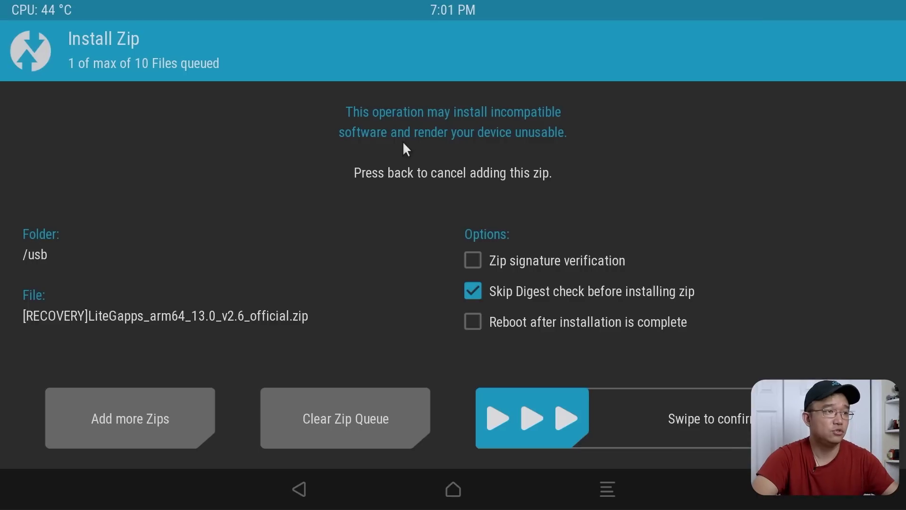
Flash the LiteGapps zip, then perform a factory reset wipe.
left_click_drag(561, 418, 779, 418)
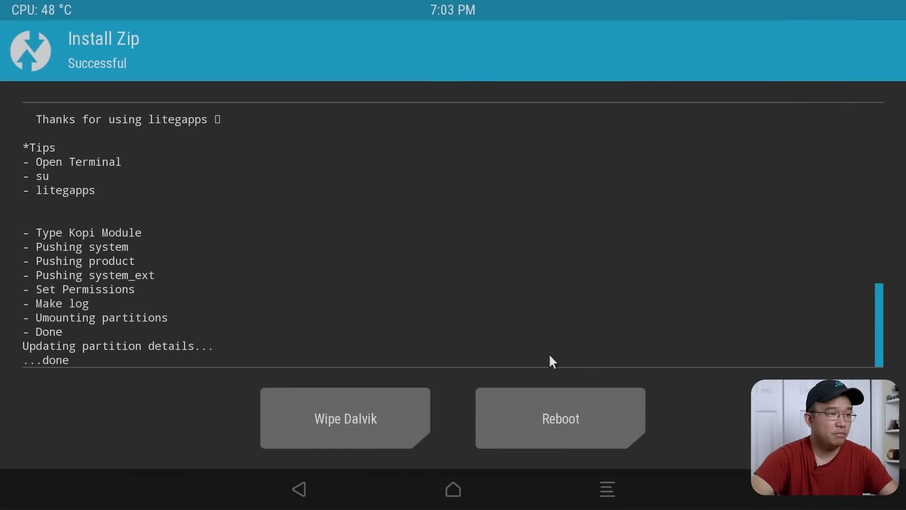
left_click(446, 490)
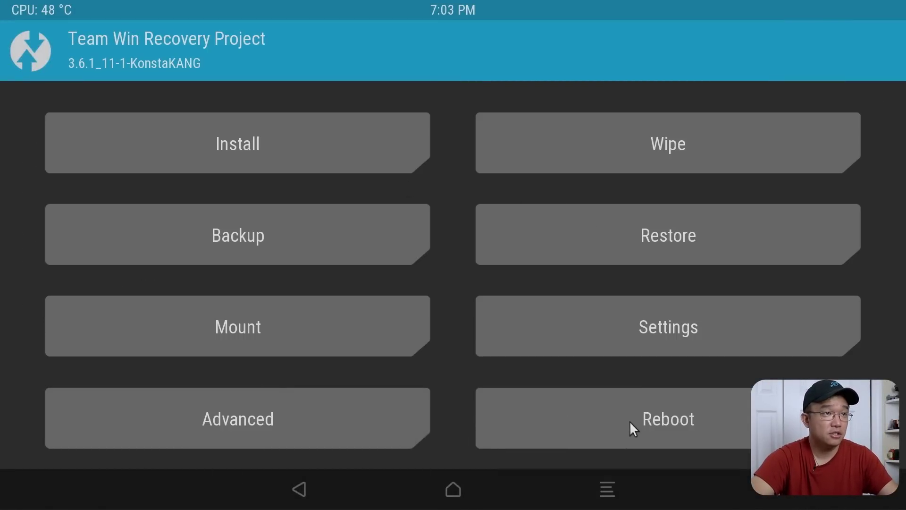
left_click(622, 166)
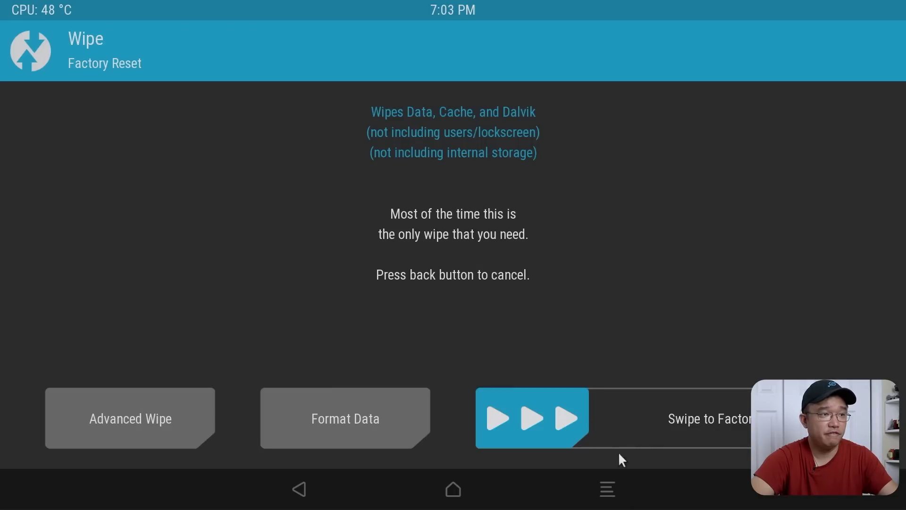
left_click_drag(522, 405, 741, 416)
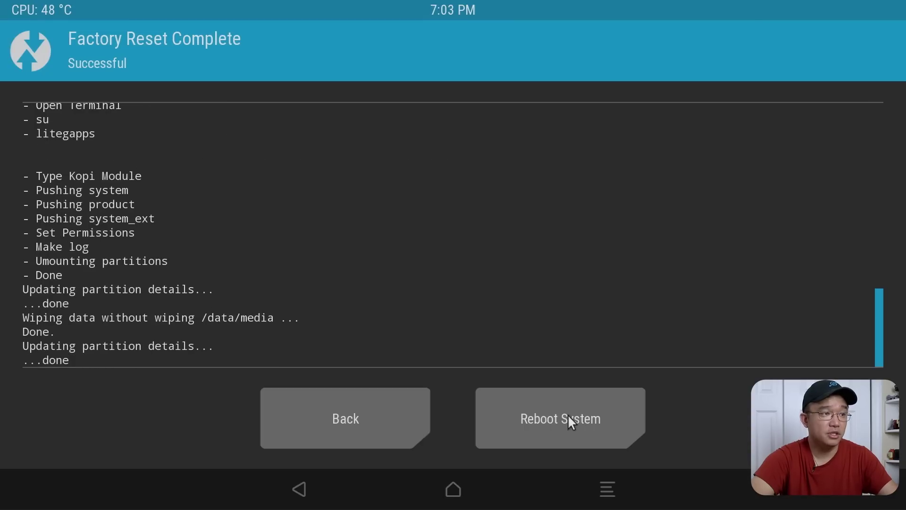
Return to the TWRP main menu and reboot into the Android system.
left_click(454, 489)
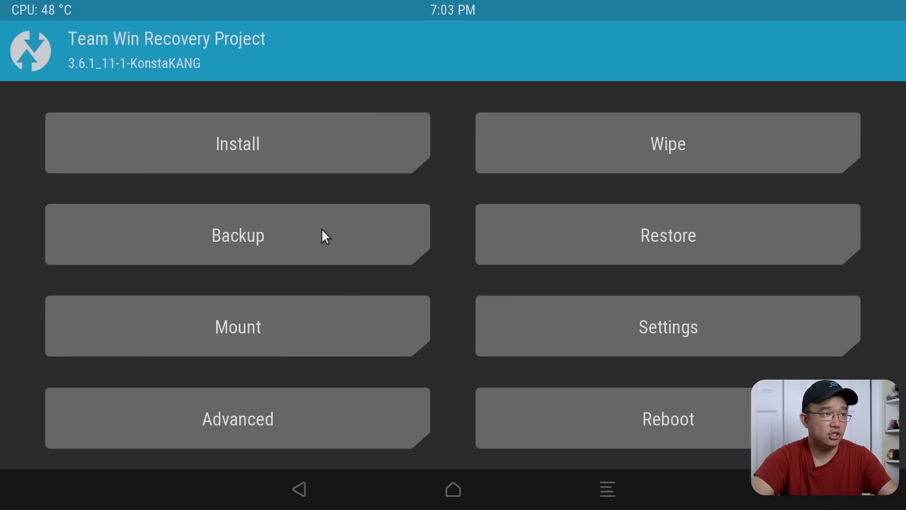
left_click(364, 143)
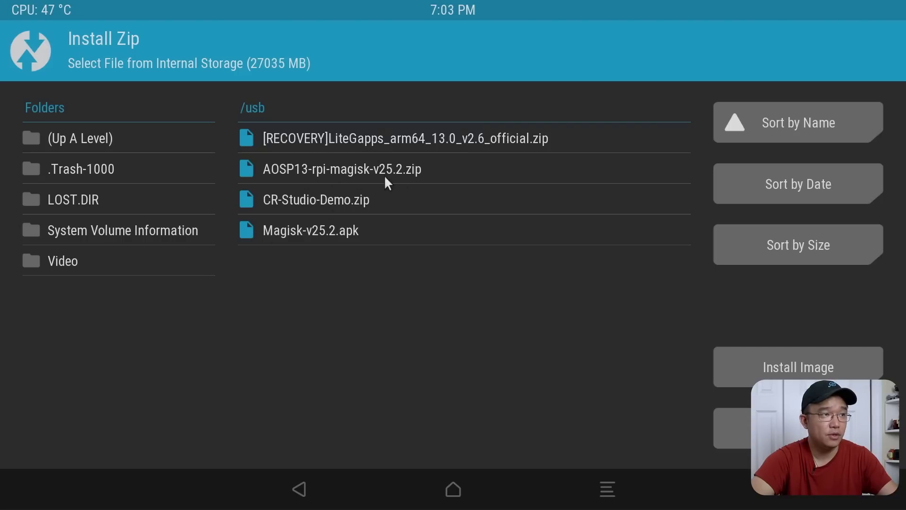
left_click(452, 488)
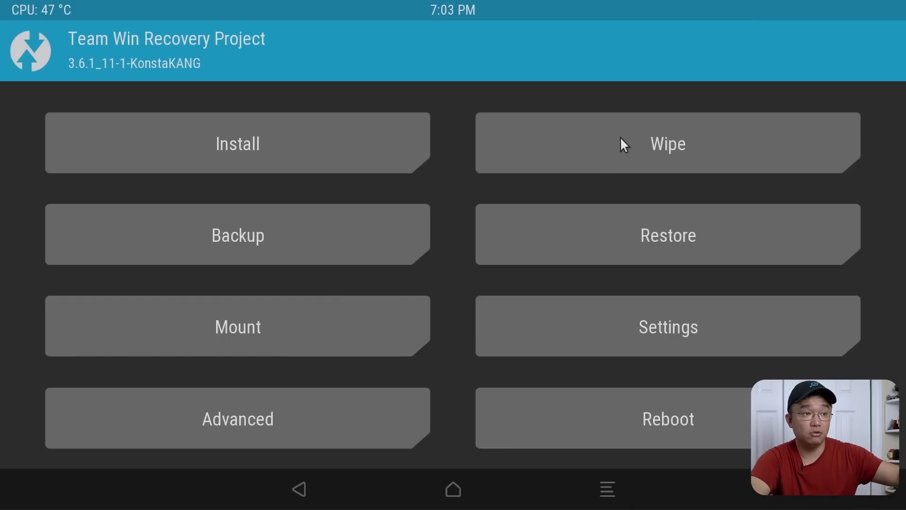
left_click(650, 429)
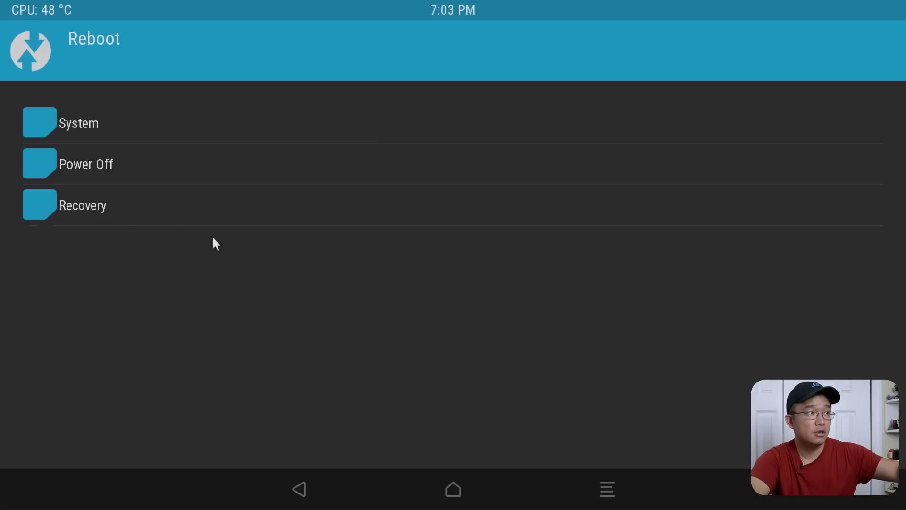
left_click(79, 121)
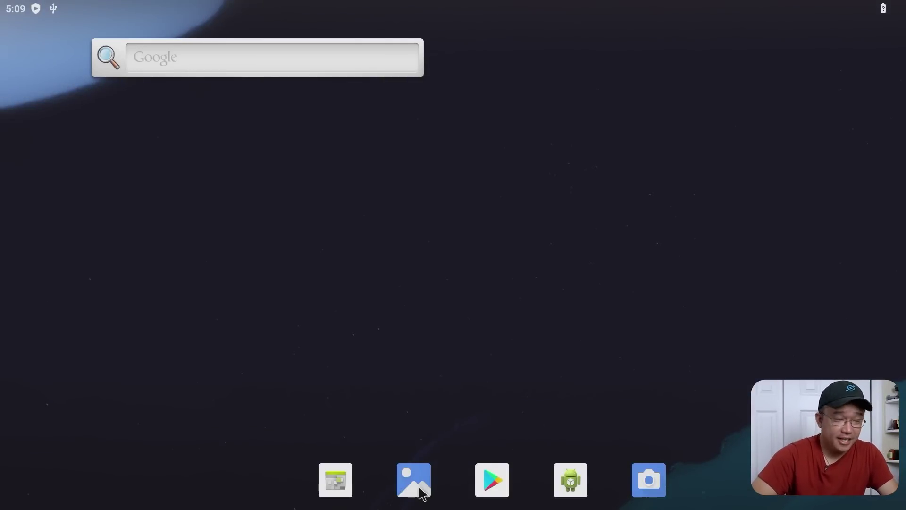
Attempt Google Play sign-in twice until the uncertified-device warning appears, then show the app drawer.
left_click(490, 478)
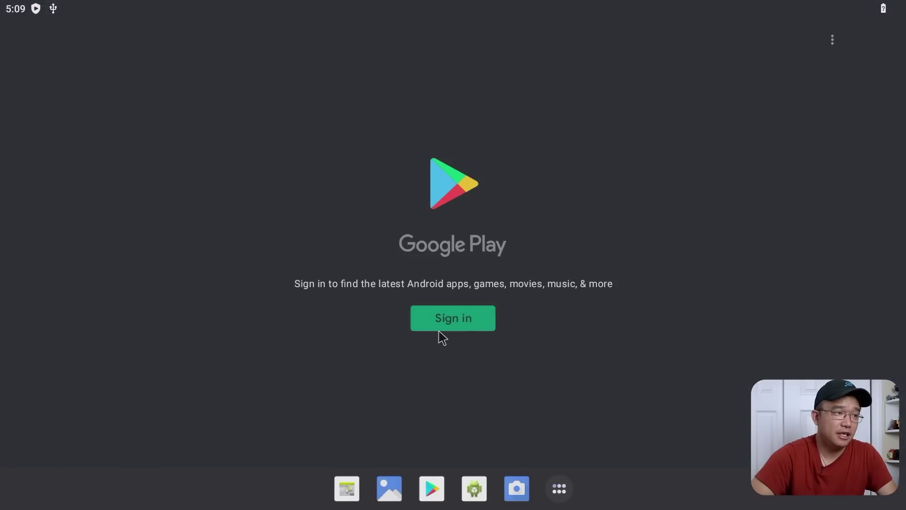
left_click(444, 326)
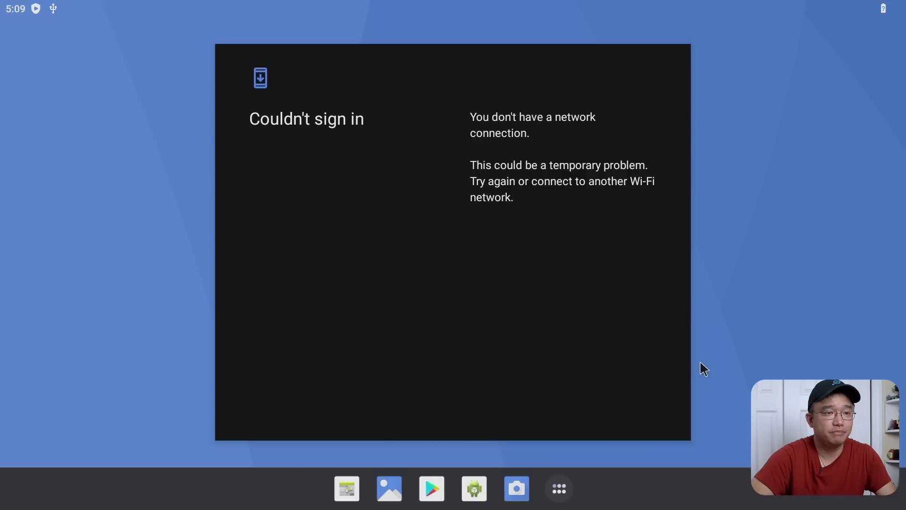
left_click(560, 489)
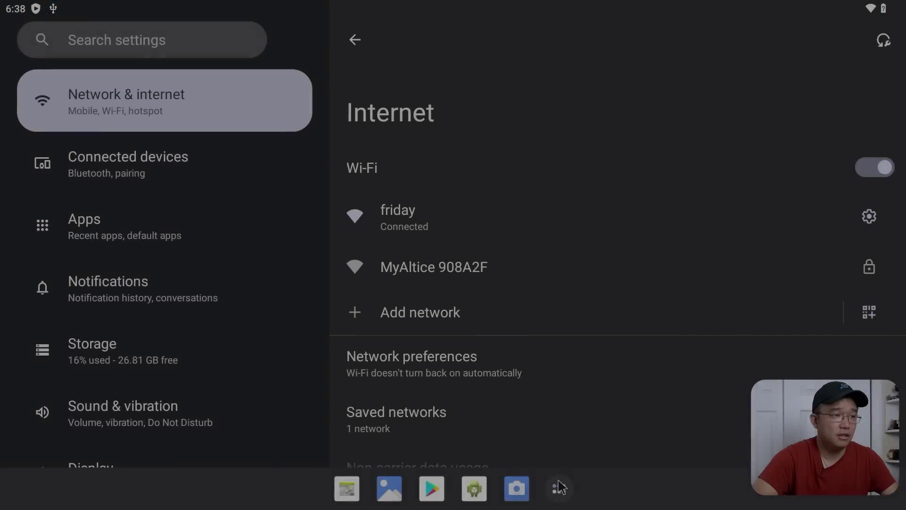
left_click(560, 489)
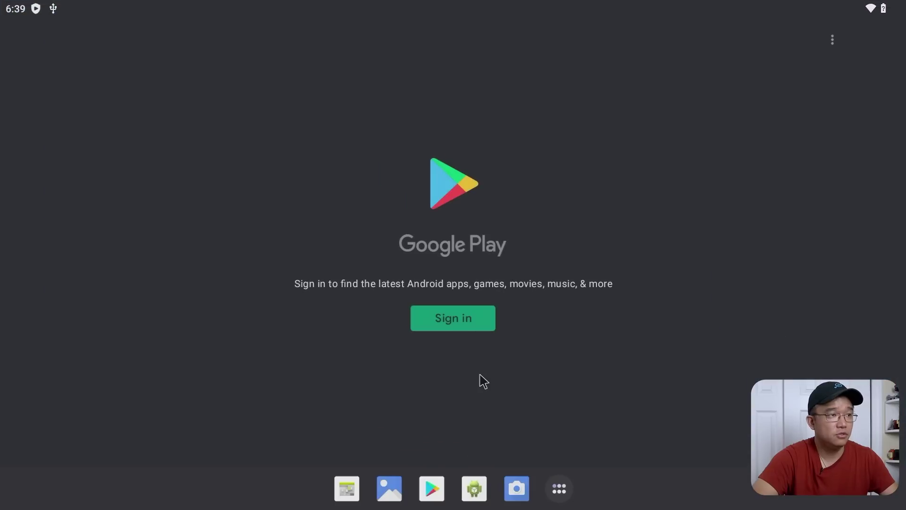
left_click(466, 318)
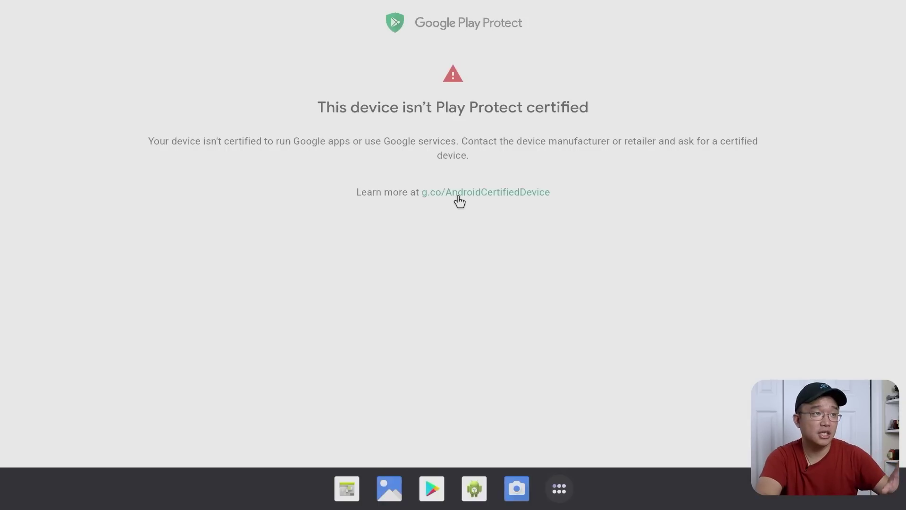
left_click(555, 492)
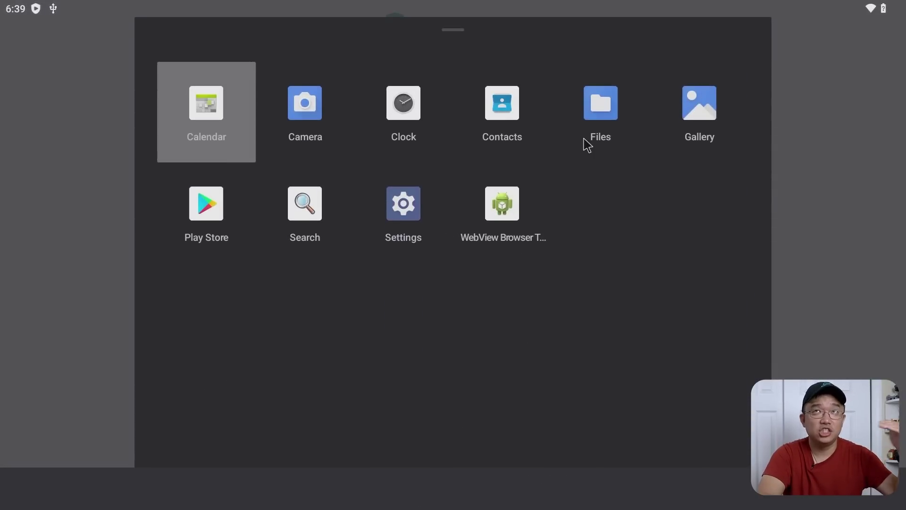
Install the com.evozi Device ID APK from the USB drive in Files, past the unknown-source warning.
left_click(611, 116)
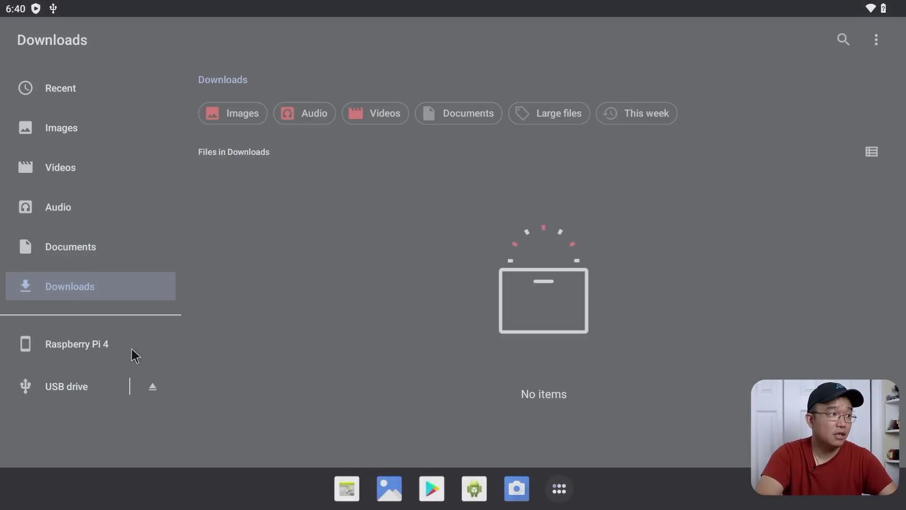
left_click(67, 377)
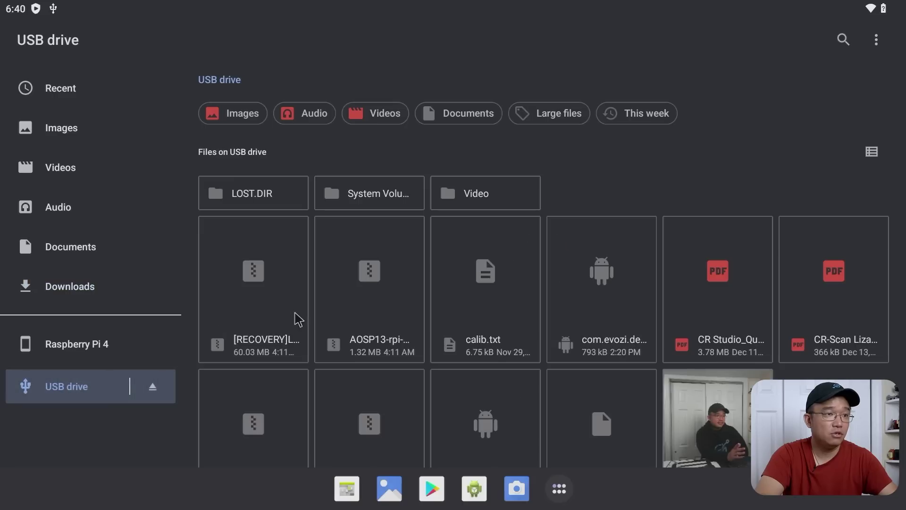
scroll(685, 365, "down", 2)
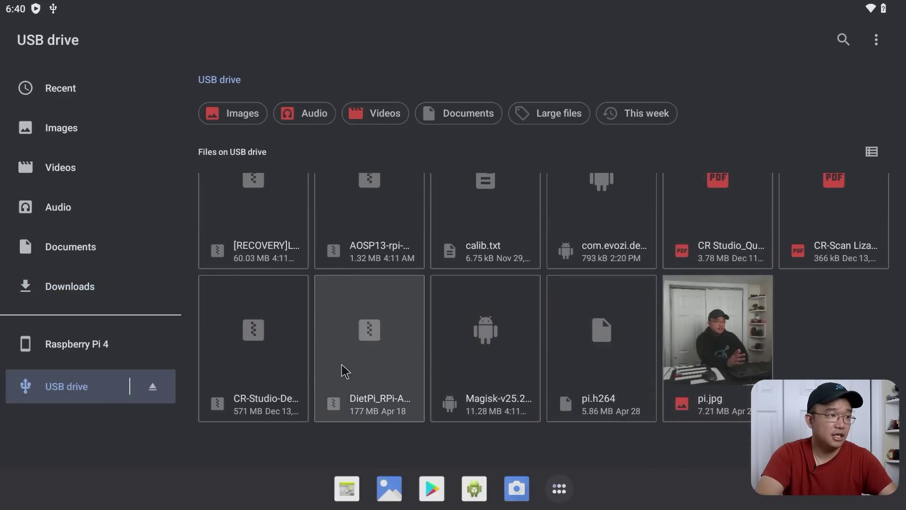
left_click(613, 233)
left_click(685, 264)
left_click(683, 282)
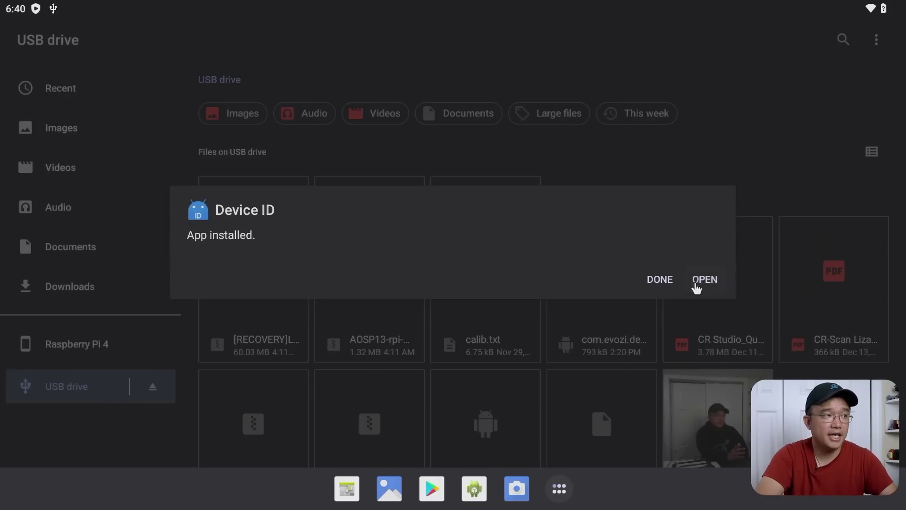
Launch Device ID, grant its permissions, dismiss the compatibility warning and view the GSF ID details.
left_click(704, 279)
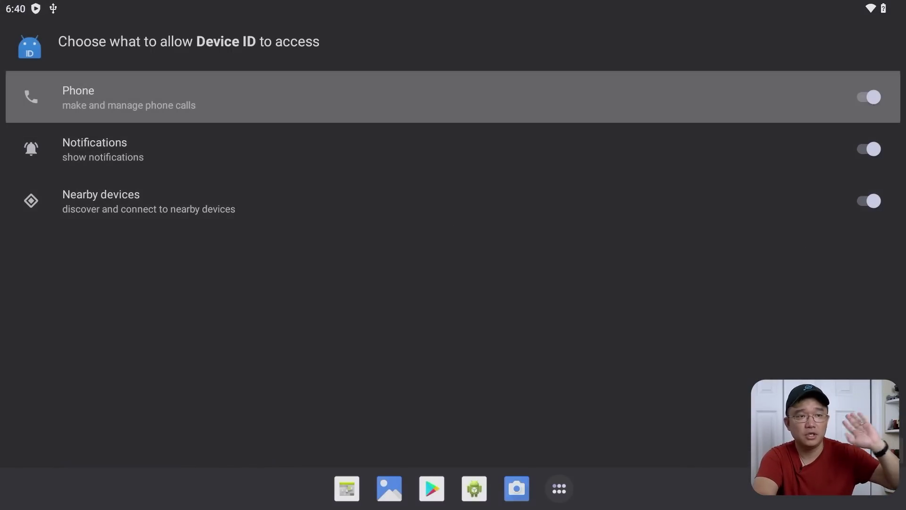
left_click(694, 450)
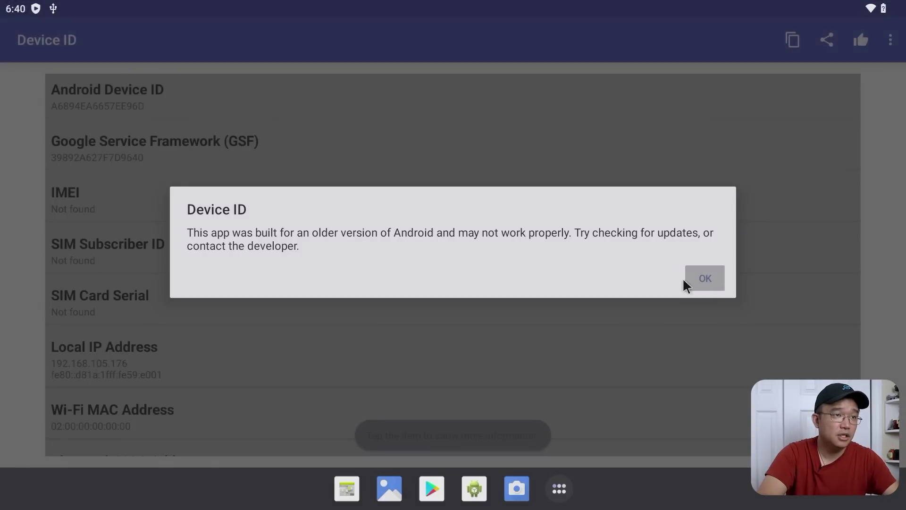
left_click(706, 287)
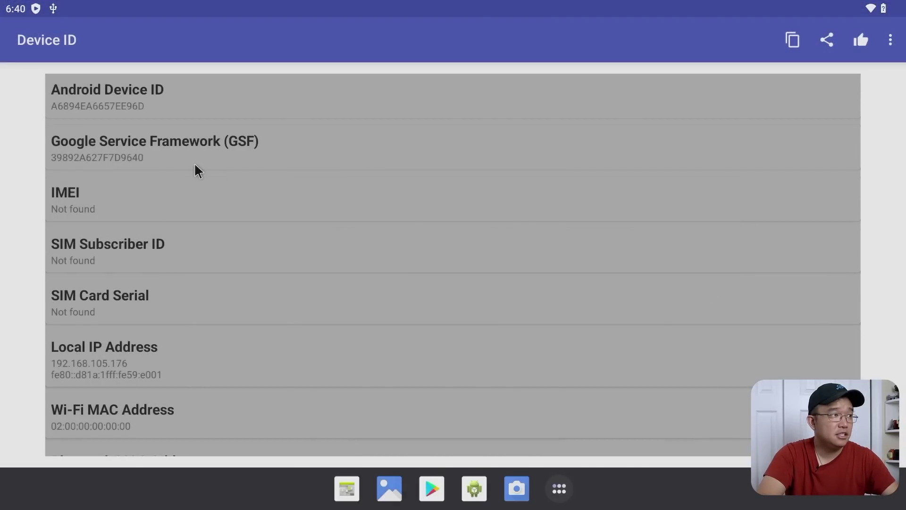
left_click(155, 156)
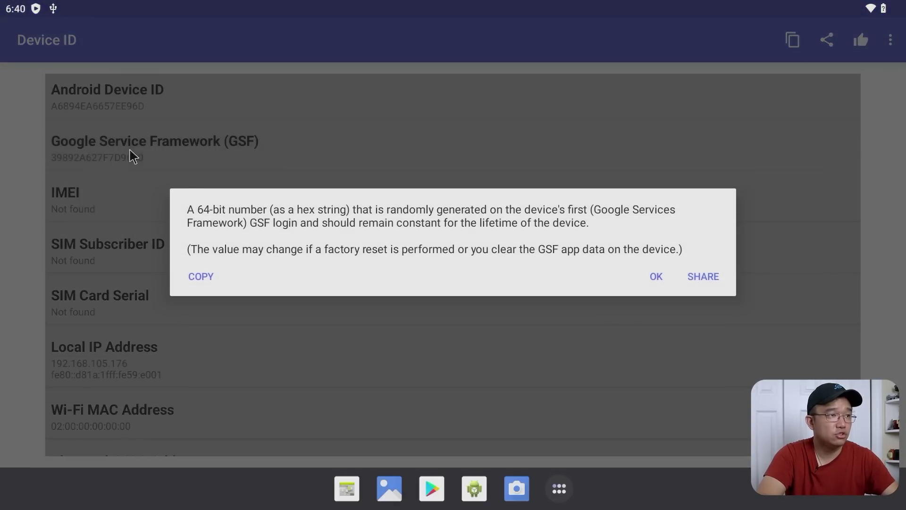
left_click(672, 289)
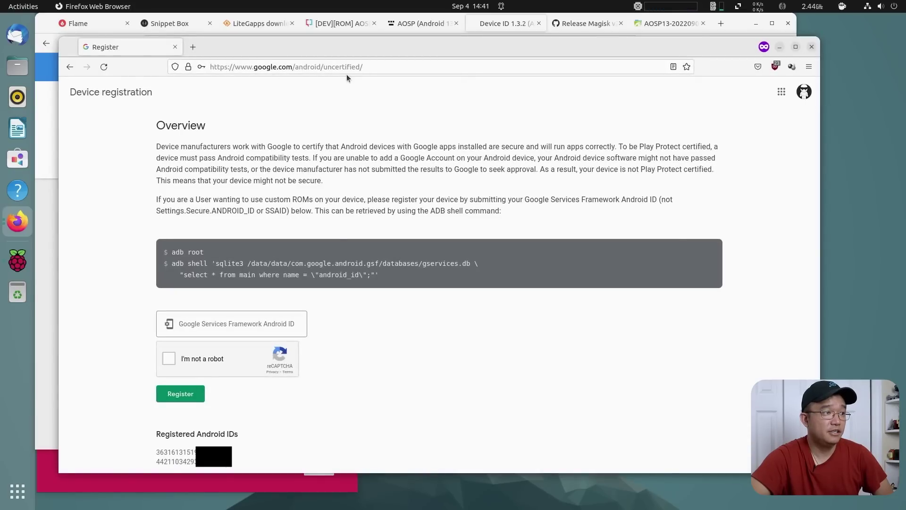
left_click(181, 329)
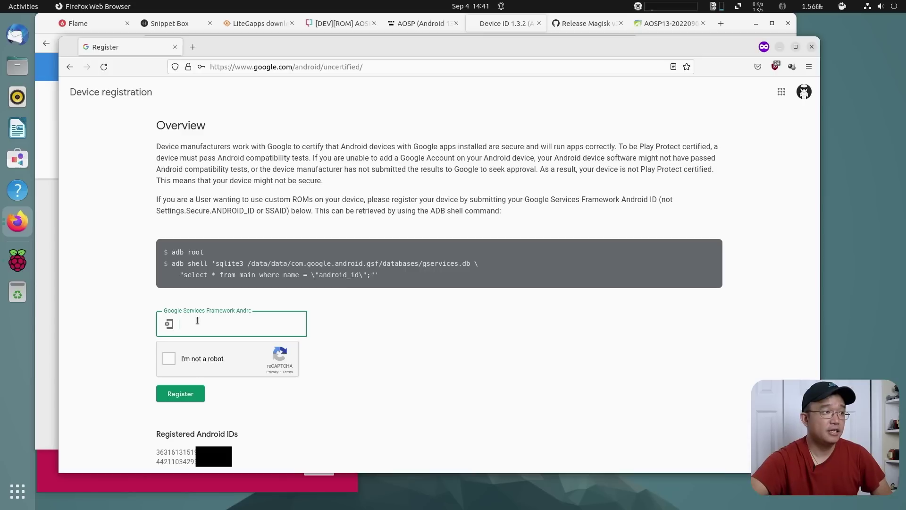
type("12343452465")
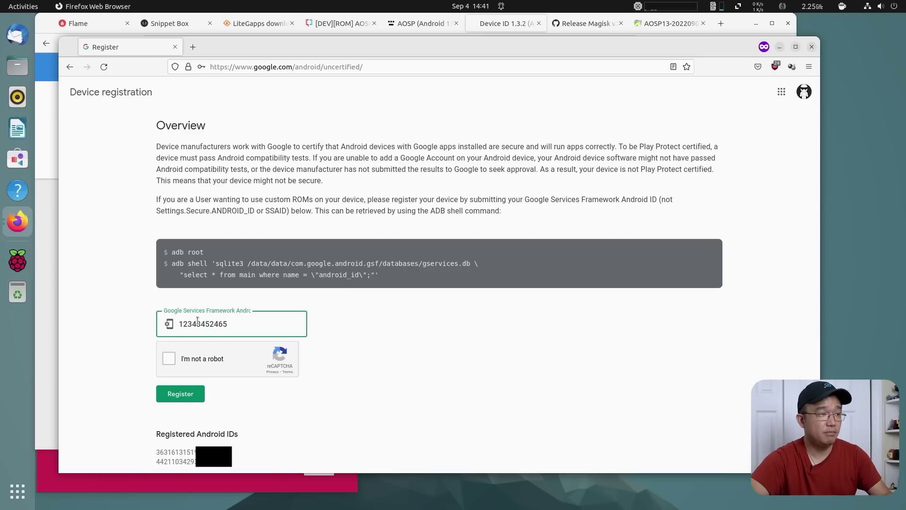
key("BackSpace")
key("BackSpace")
key("BackSpace")
key("BackSpace")
key("BackSpace")
key("BackSpace")
key("BackSpace")
key("BackSpace")
key("BackSpace")
key("BackSpace")
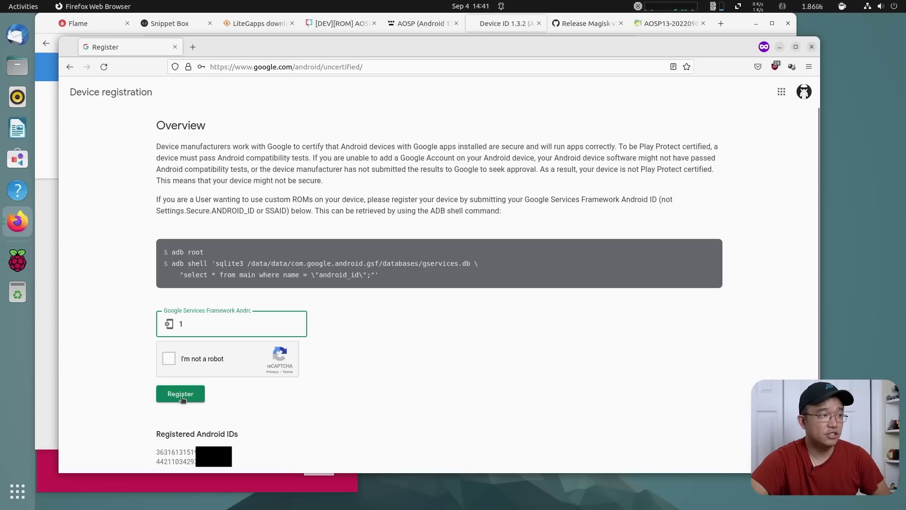